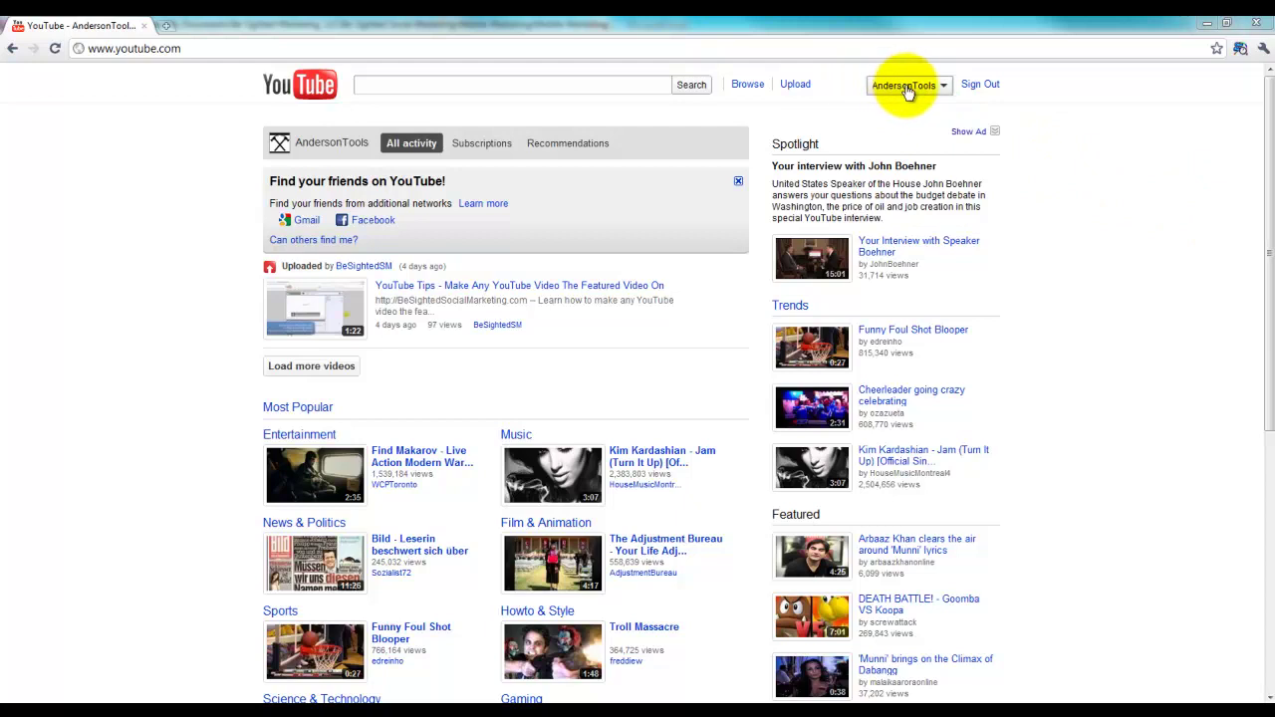
From My Videos, create playlist '3 Ways To Build A Bookshelf' with a description and tags 'bookshelf, how to'
left_click(946, 86)
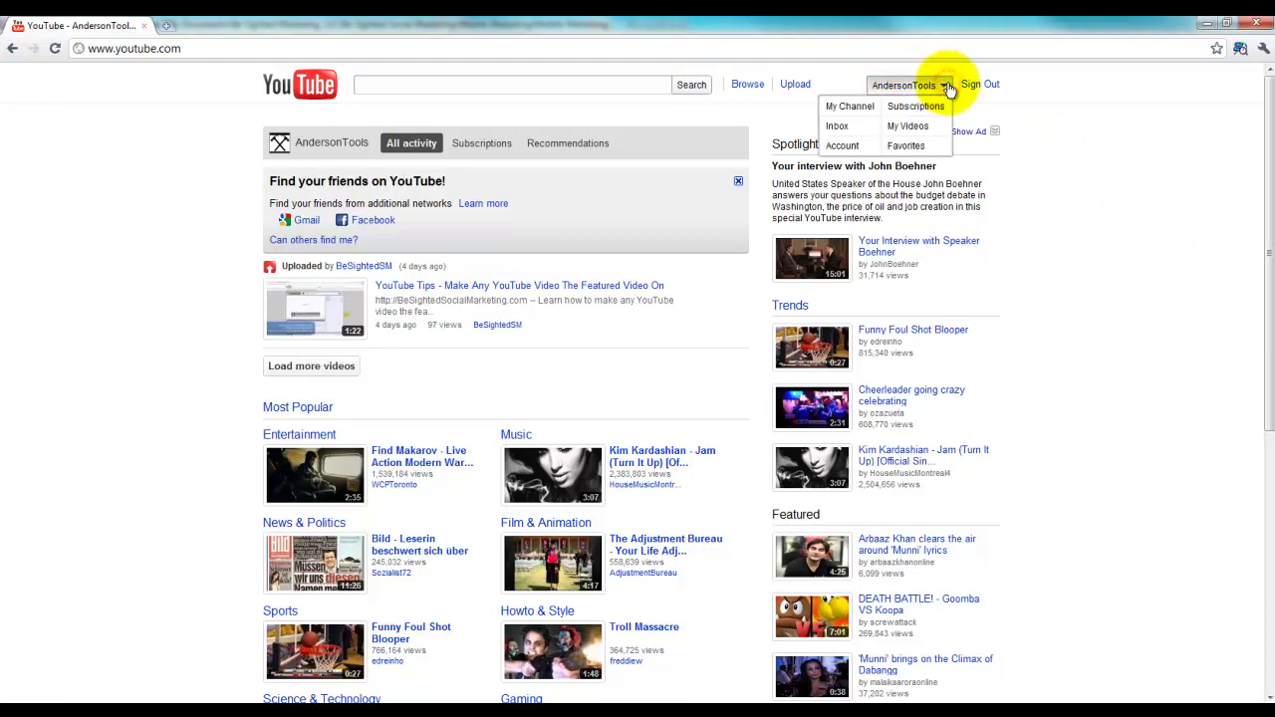
left_click(904, 127)
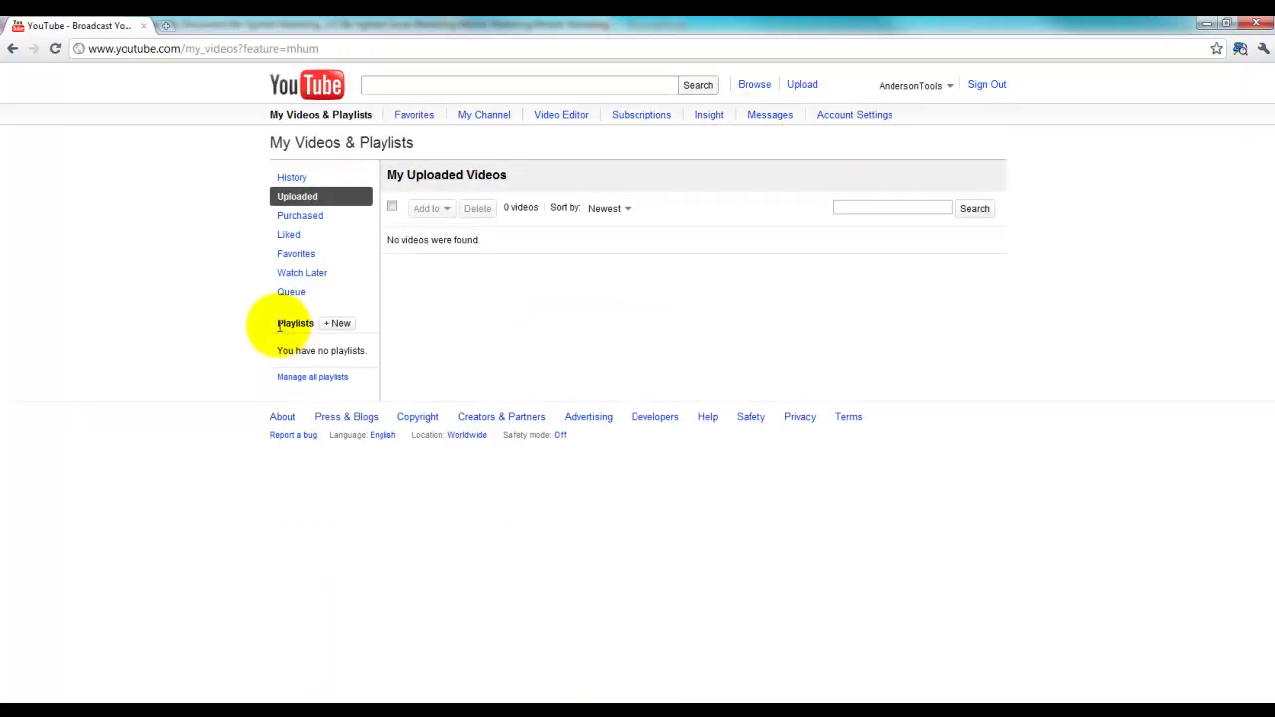
left_click(333, 325)
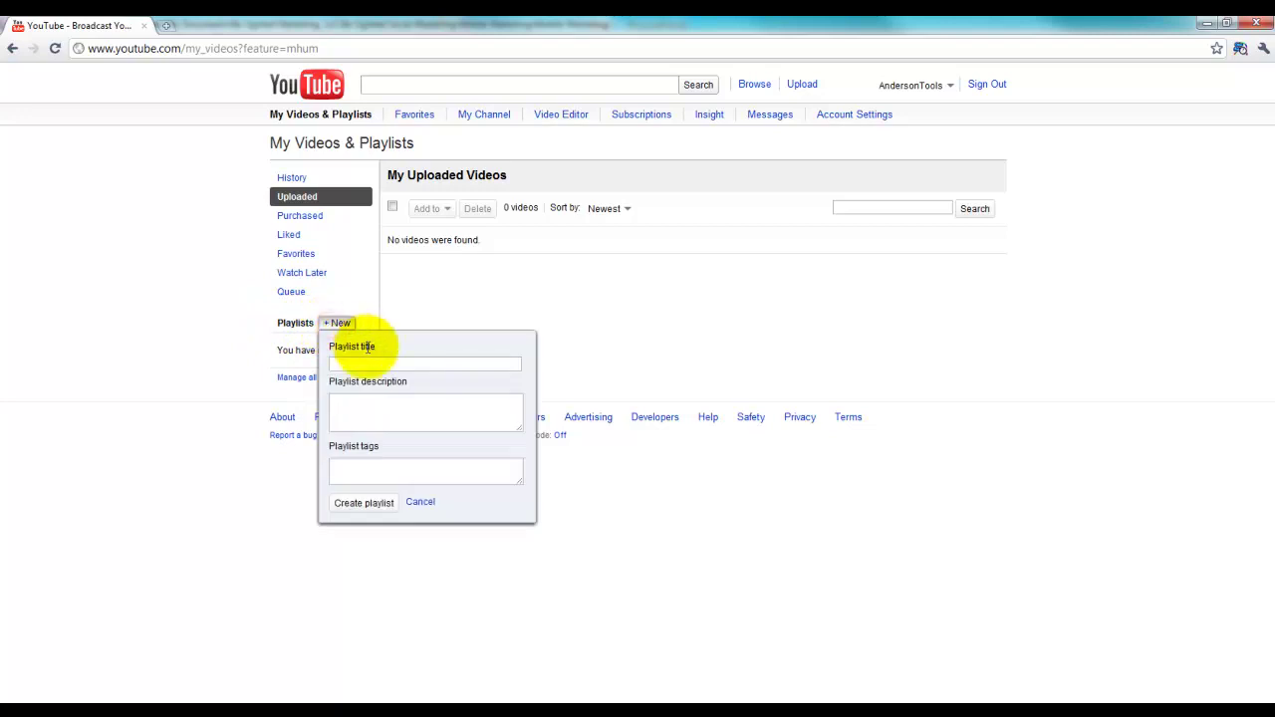
left_click(370, 363)
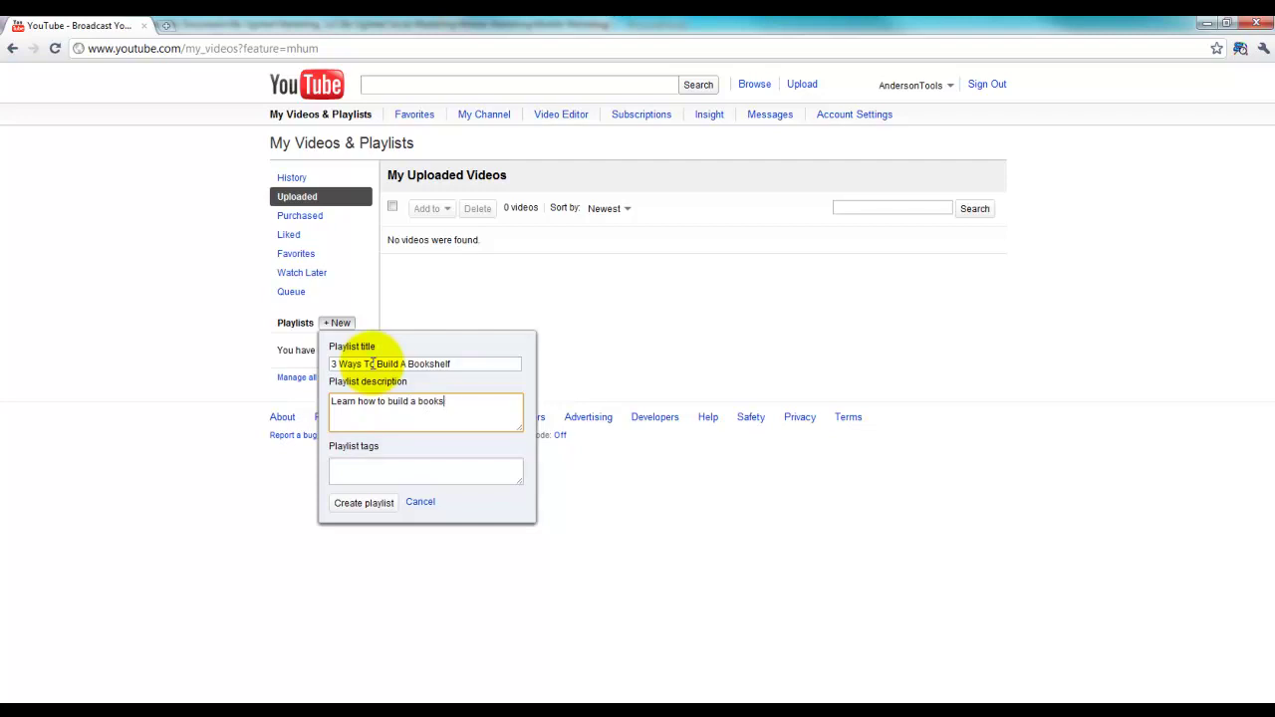
key("Tab")
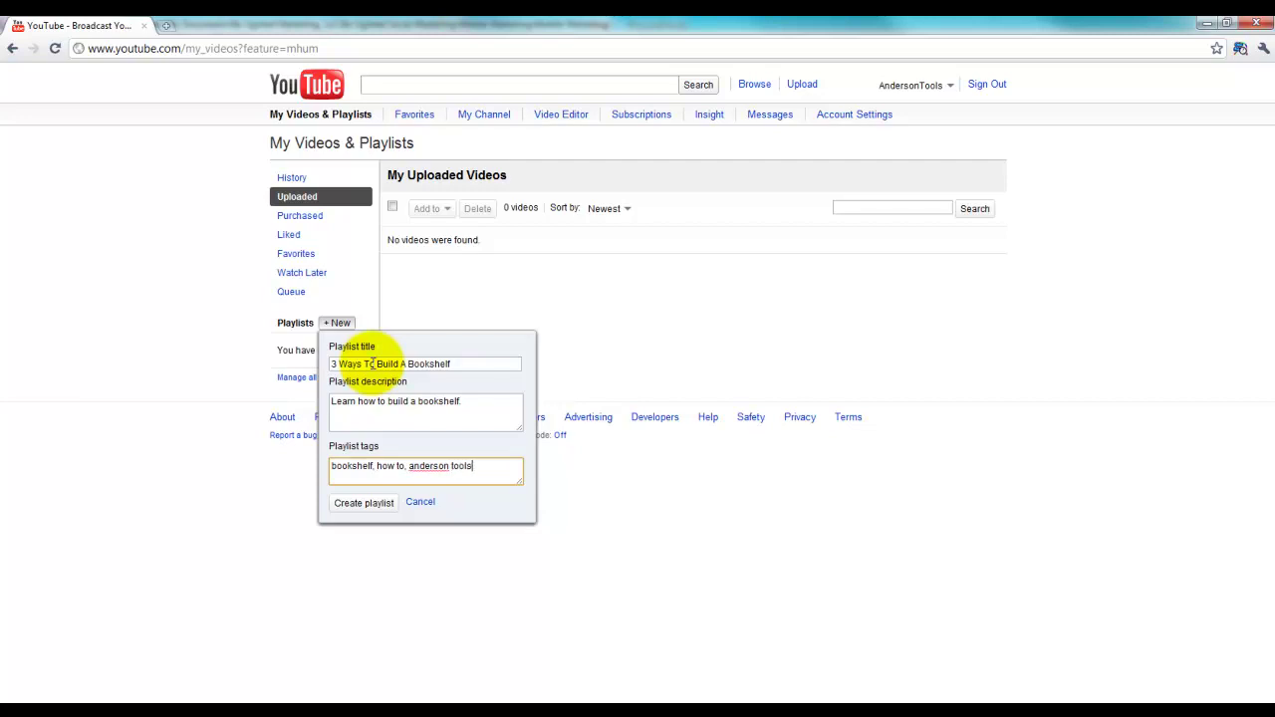
left_click(364, 504)
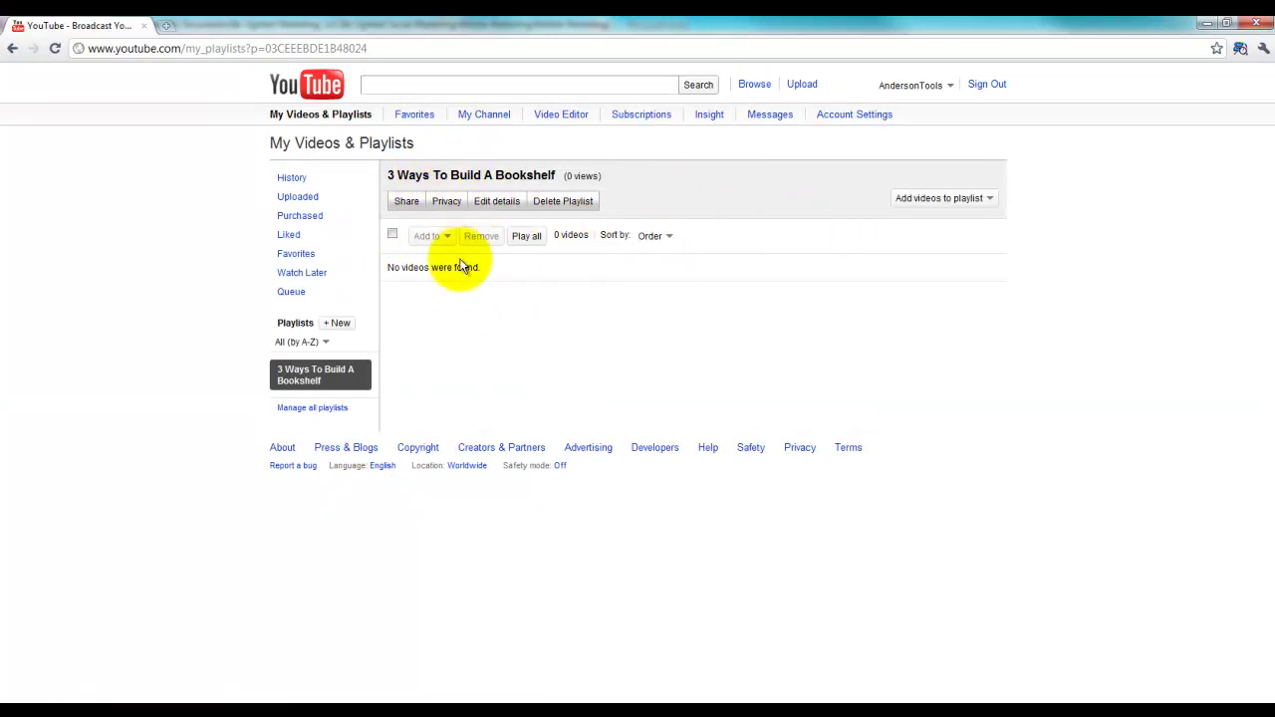
Search YouTube for 'How To Build A Boookshelf'
left_click(512, 85)
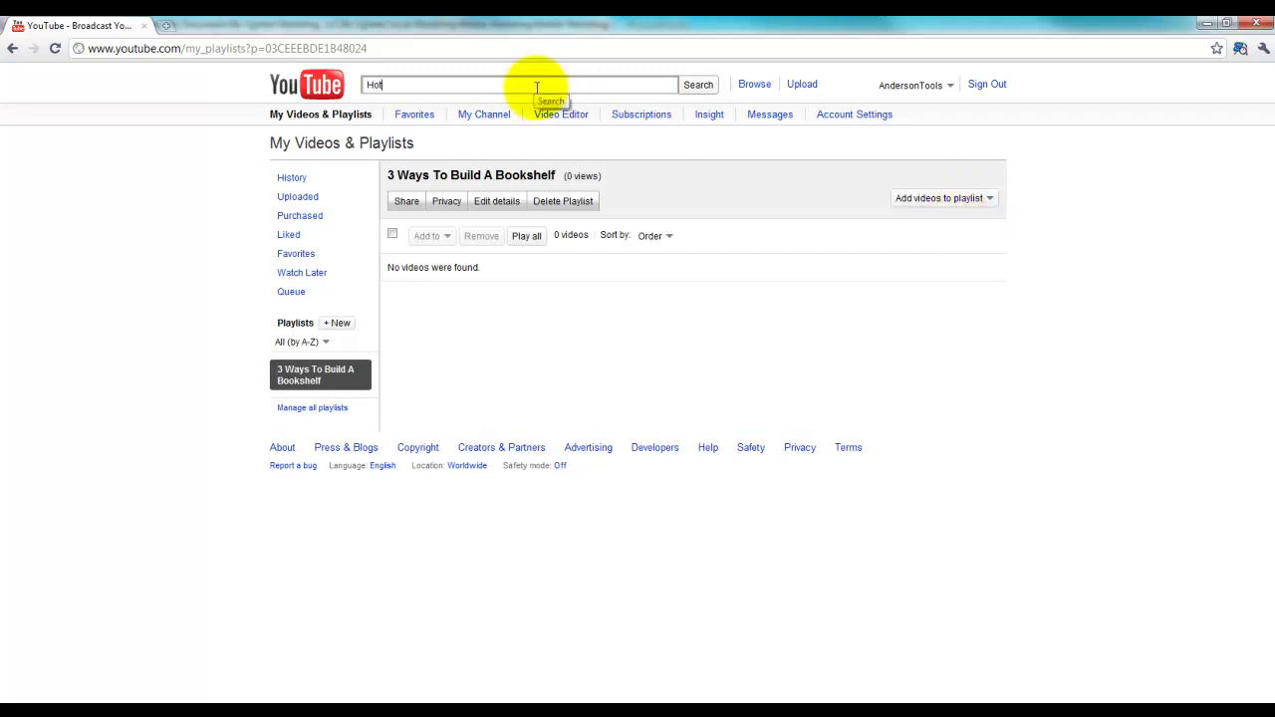
key("BackSpace")
type("w ")
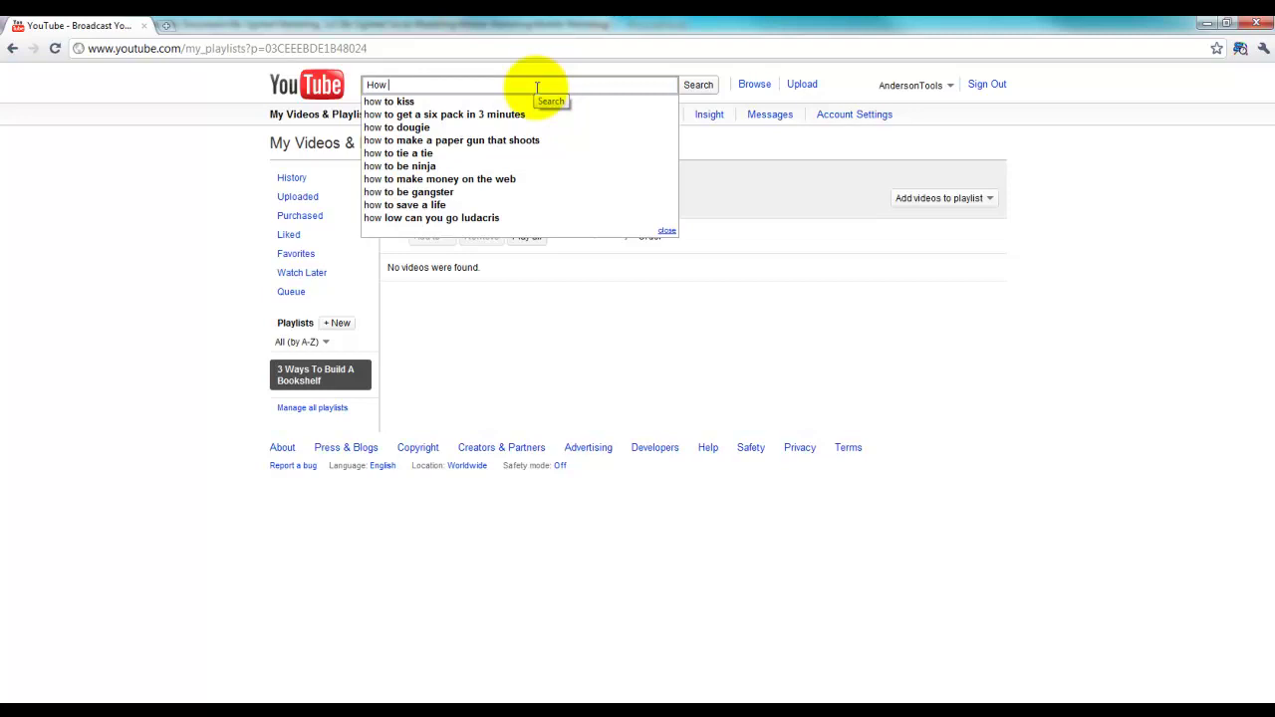
type("To Build A")
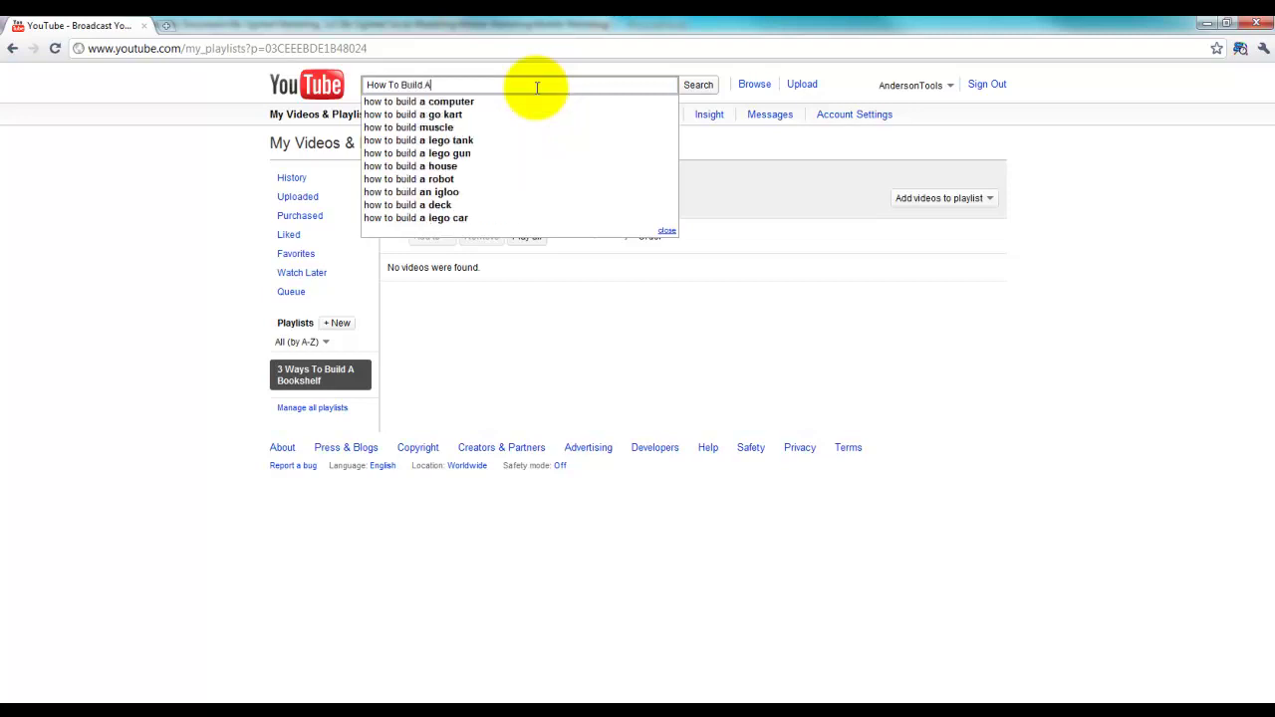
type(" B")
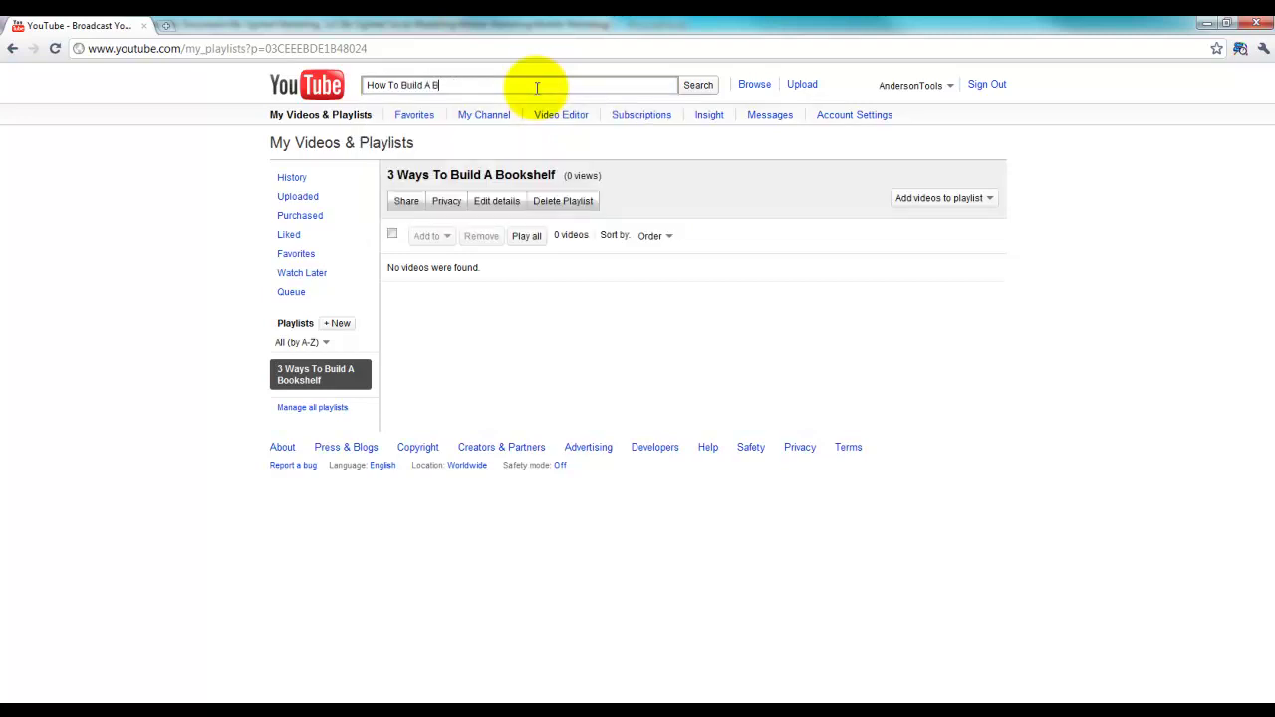
type("oookshelf")
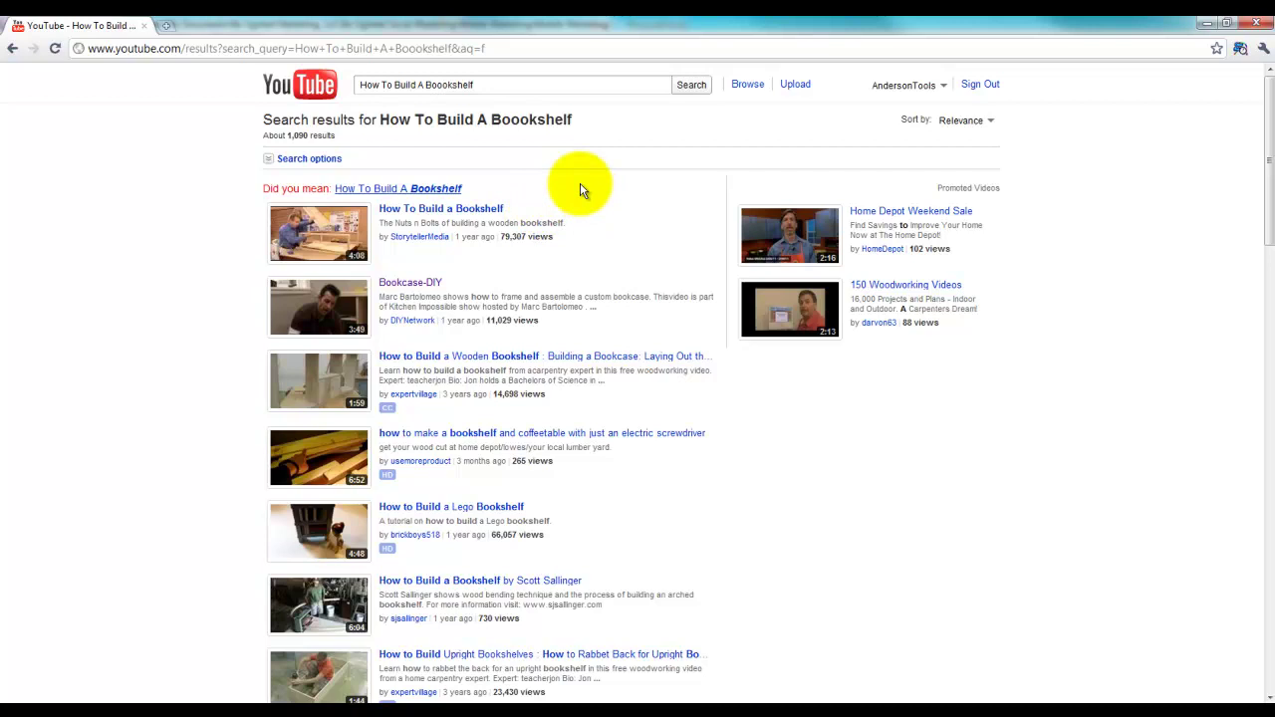
Rerun the search as 'Bookshelf' and save 'How To Build a Bookshelf' to the bookshelf playlist
left_click(429, 189)
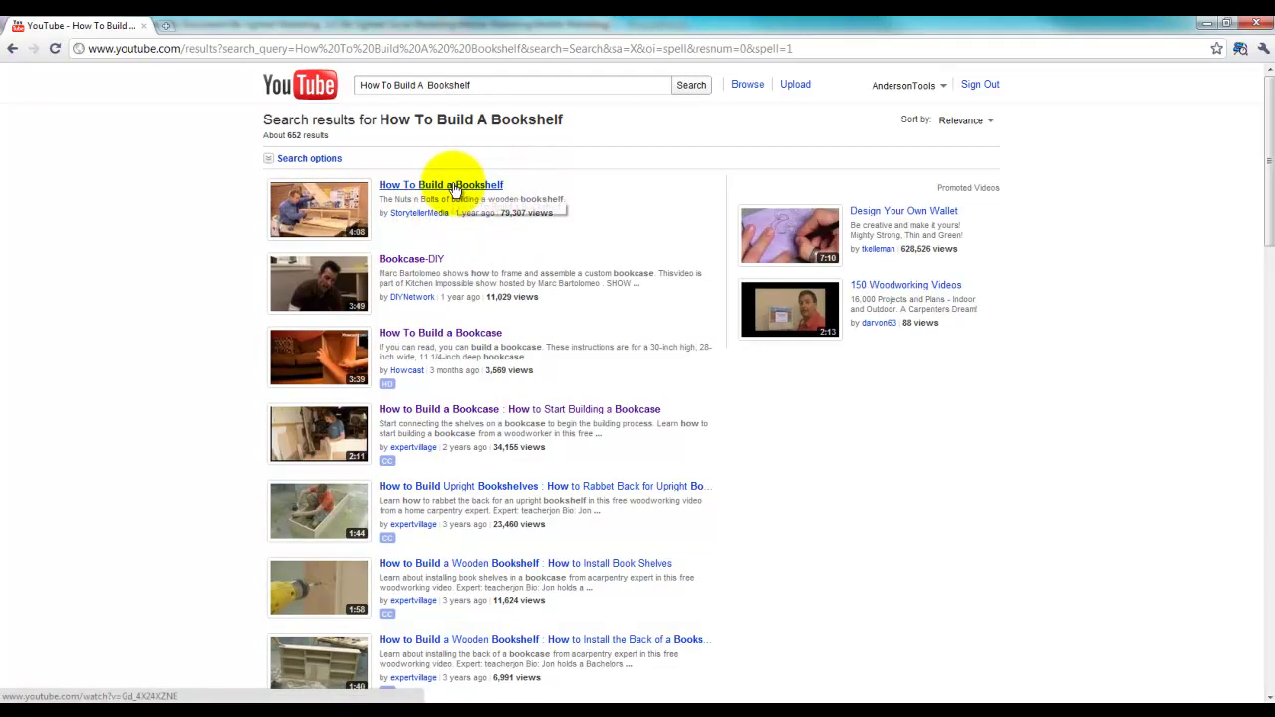
left_click(468, 186)
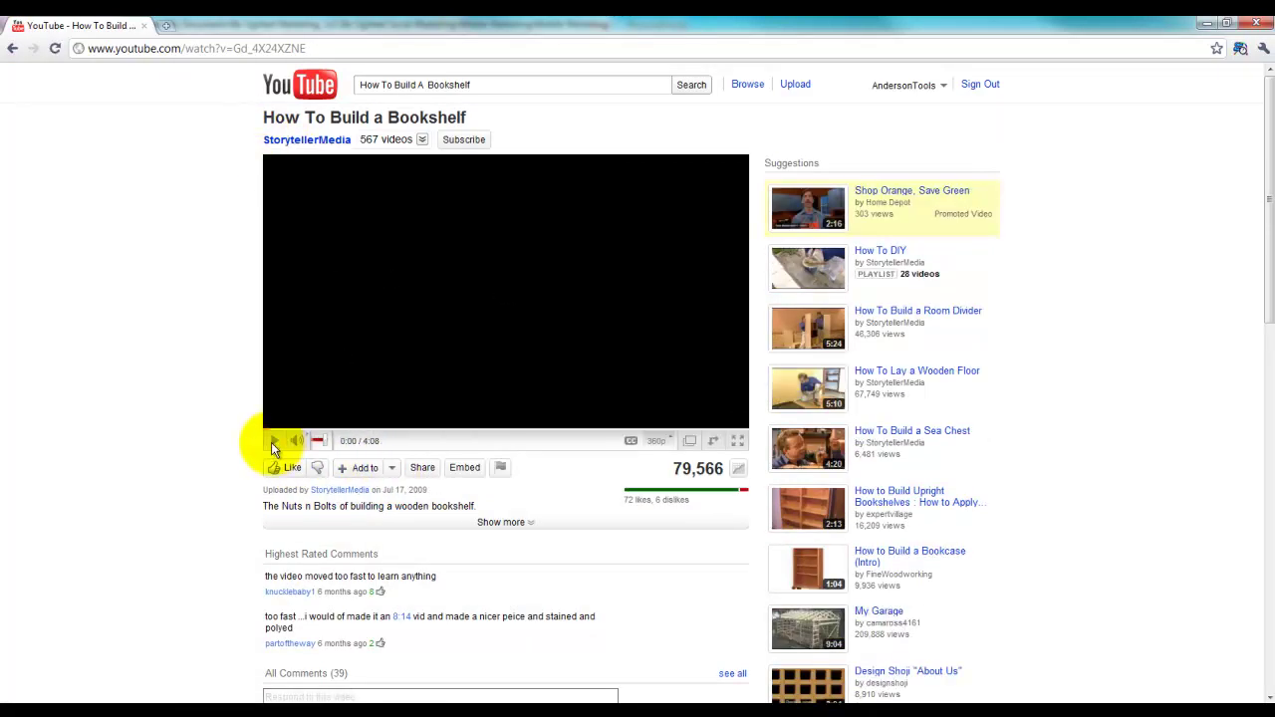
left_click(391, 468)
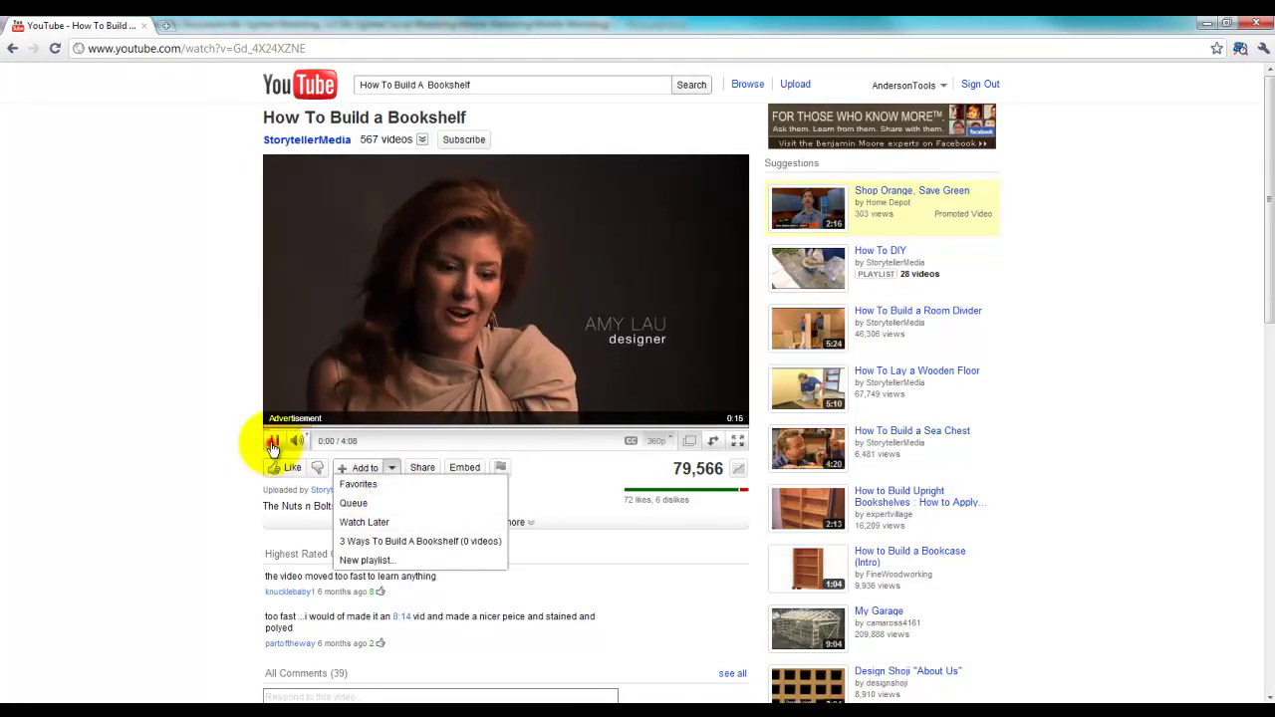
left_click(272, 442)
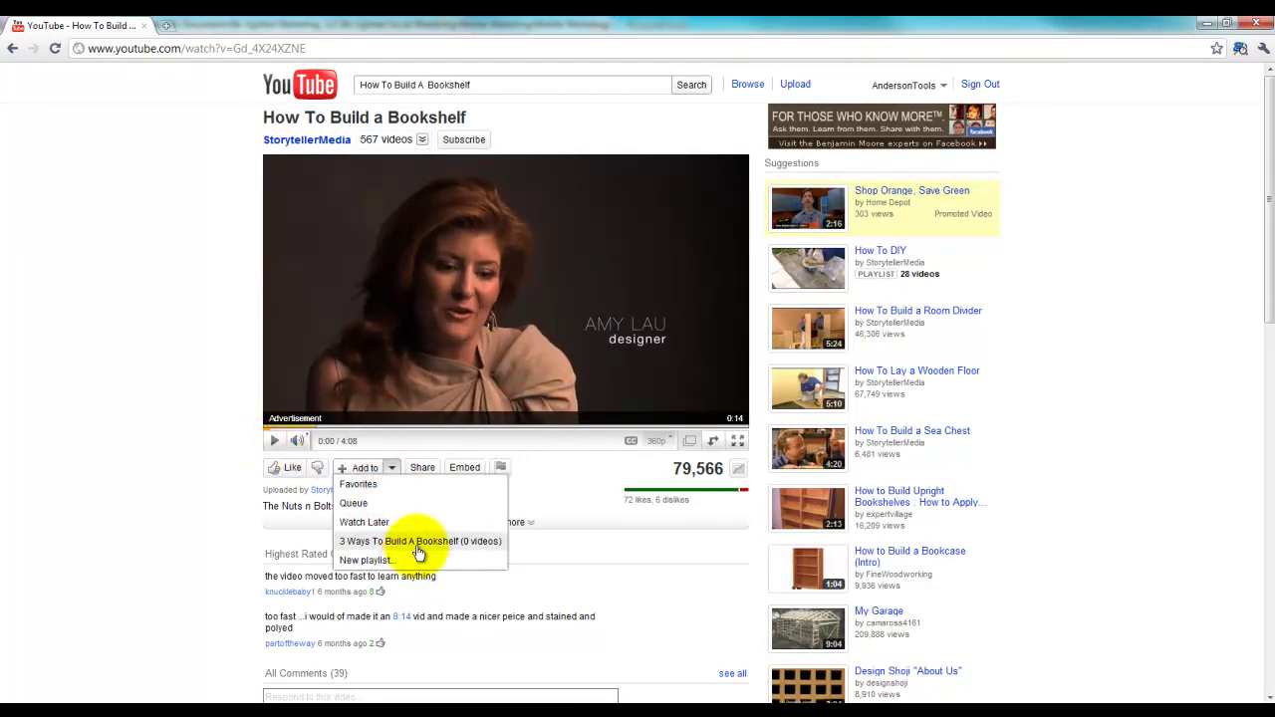
left_click(418, 544)
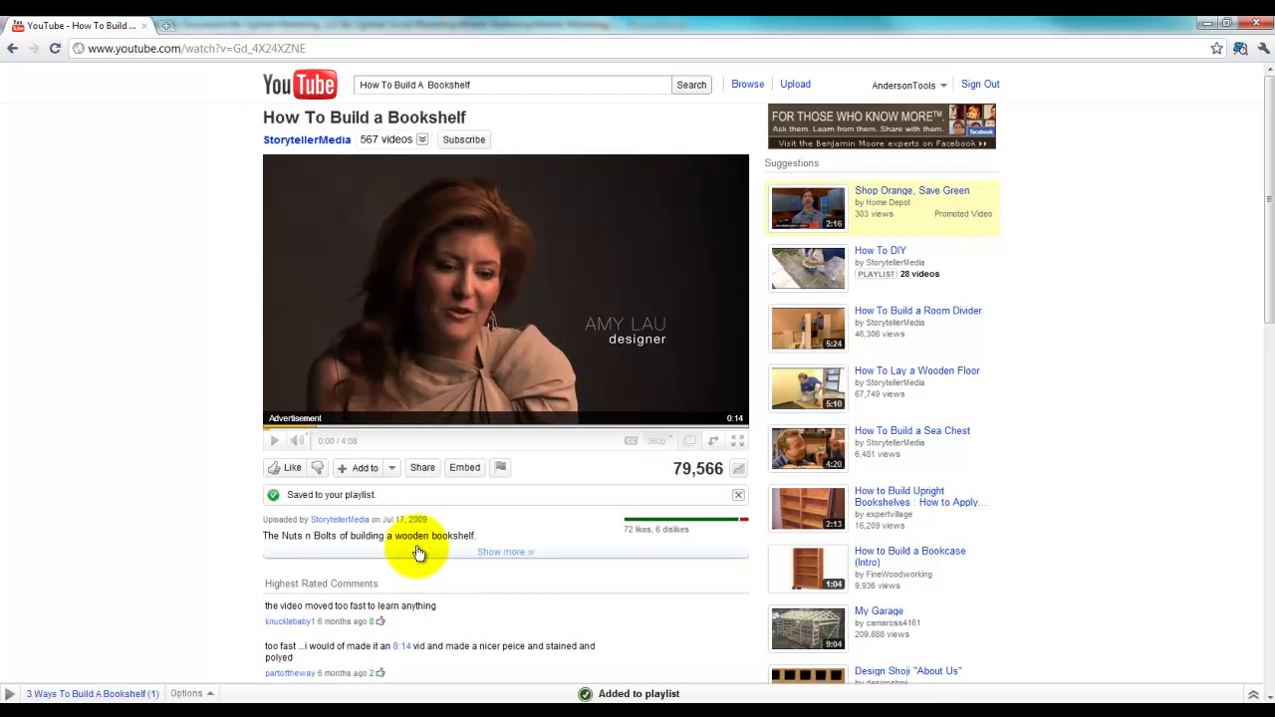
left_click(14, 48)
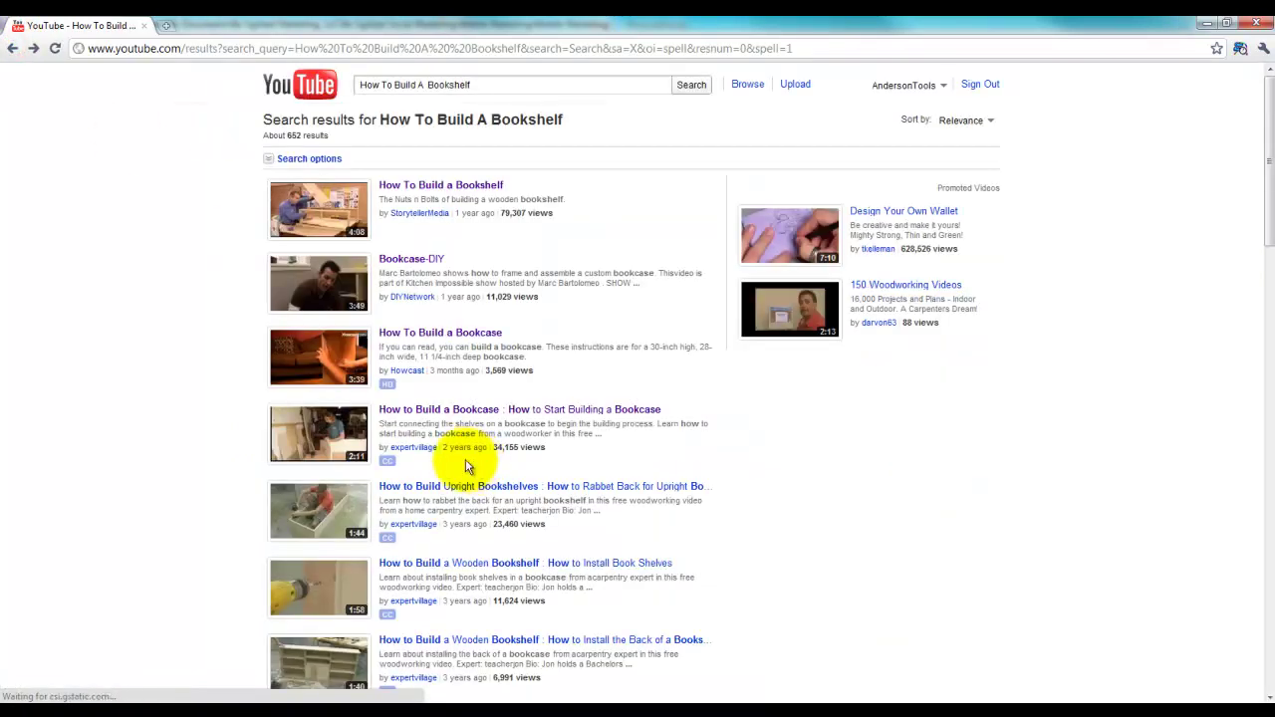
Save the Bookcase-DIY video to the '3 Ways To Build A Bookshelf' playlist
left_click(423, 261)
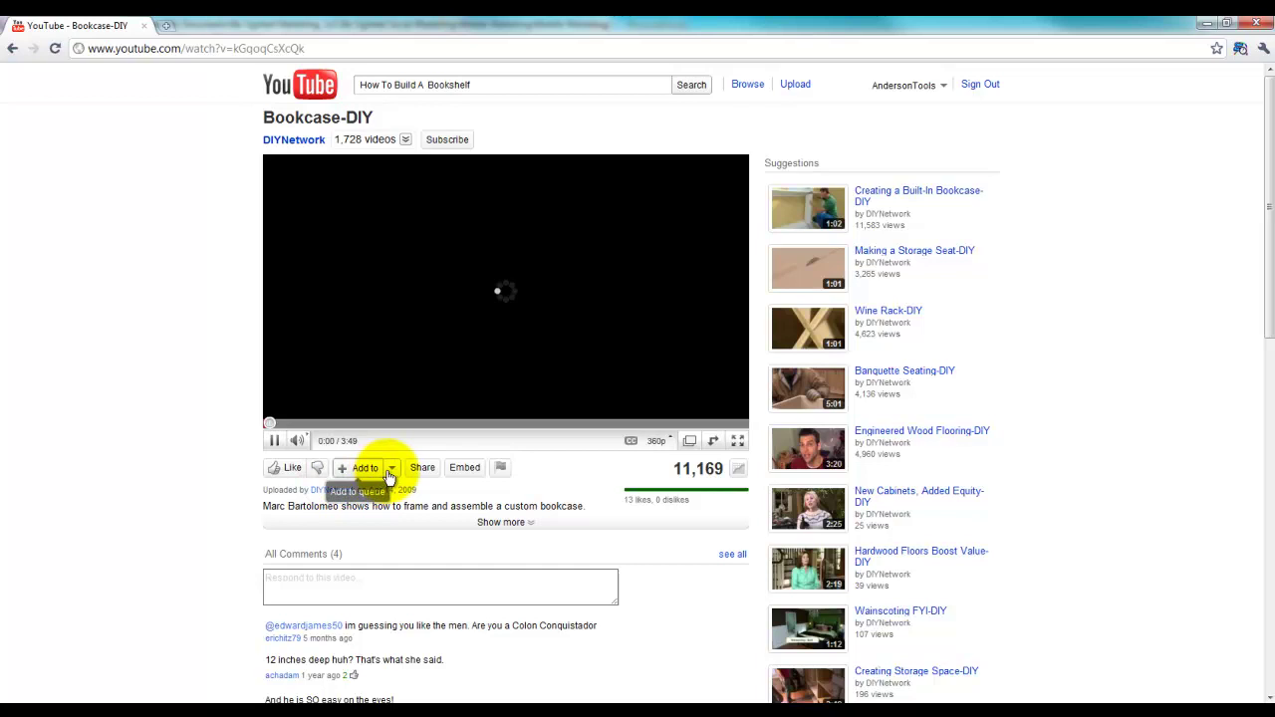
left_click(393, 474)
left_click(404, 541)
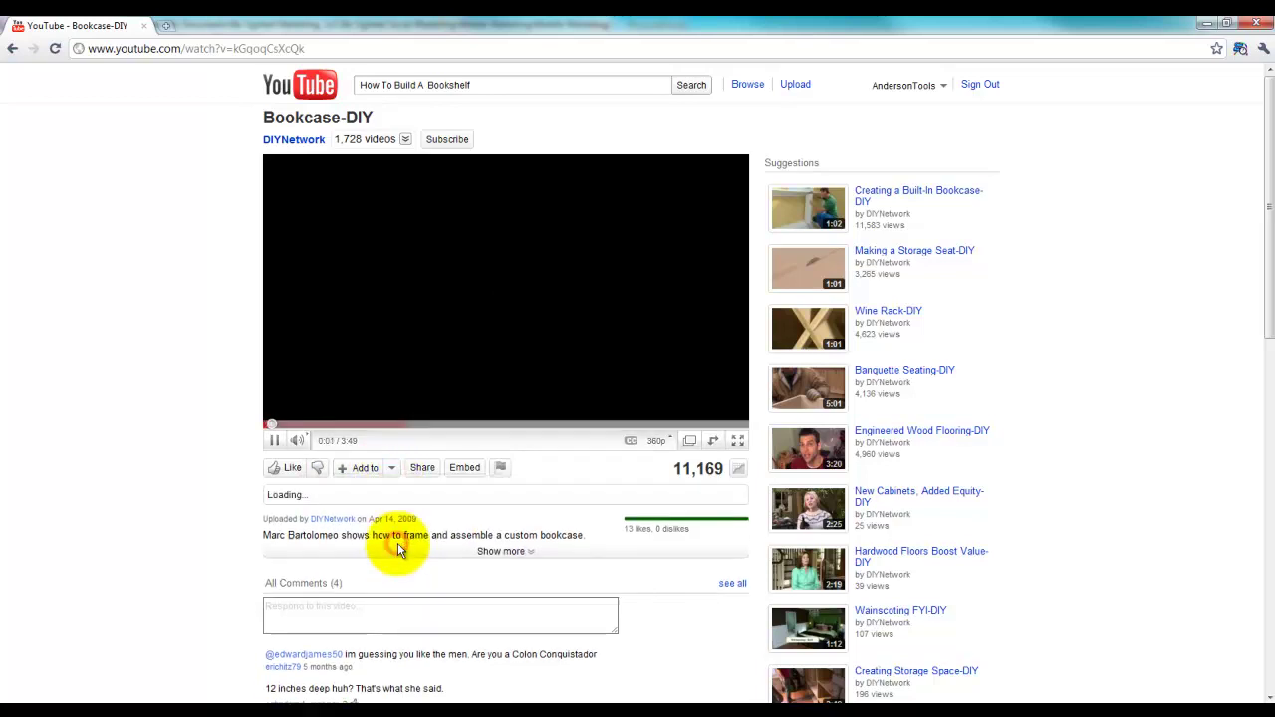
left_click(276, 442)
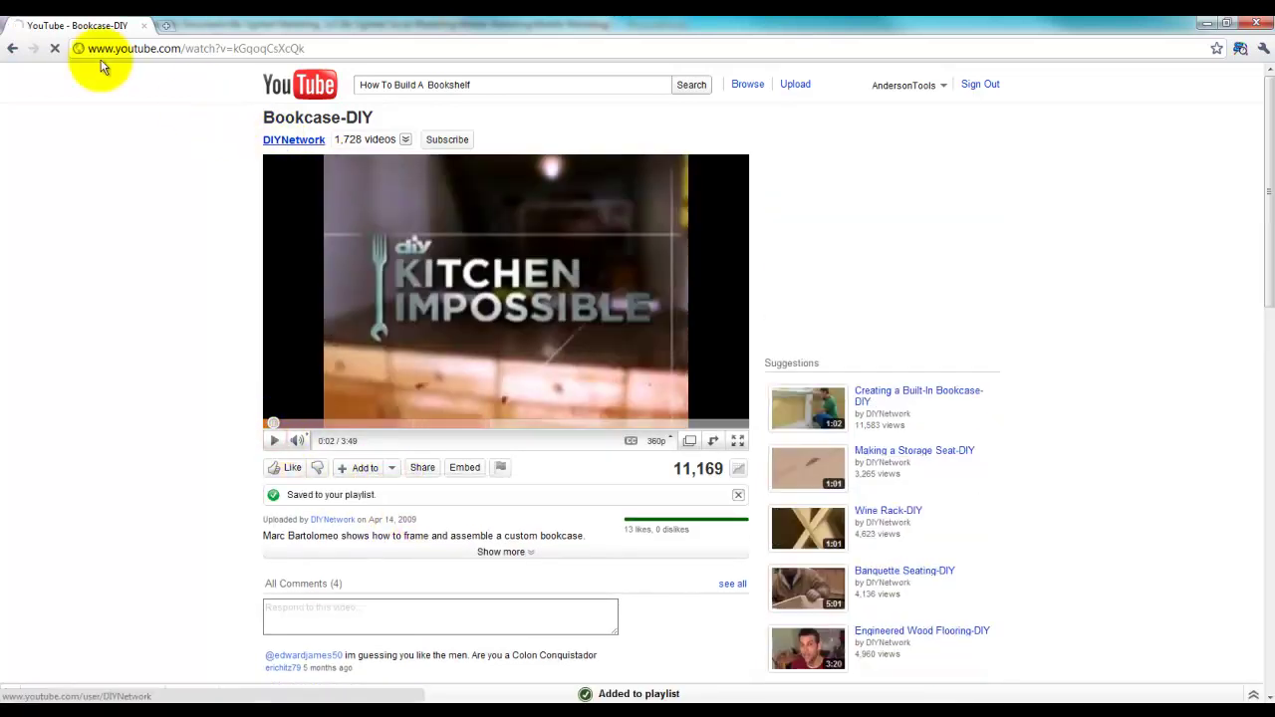
left_click(12, 48)
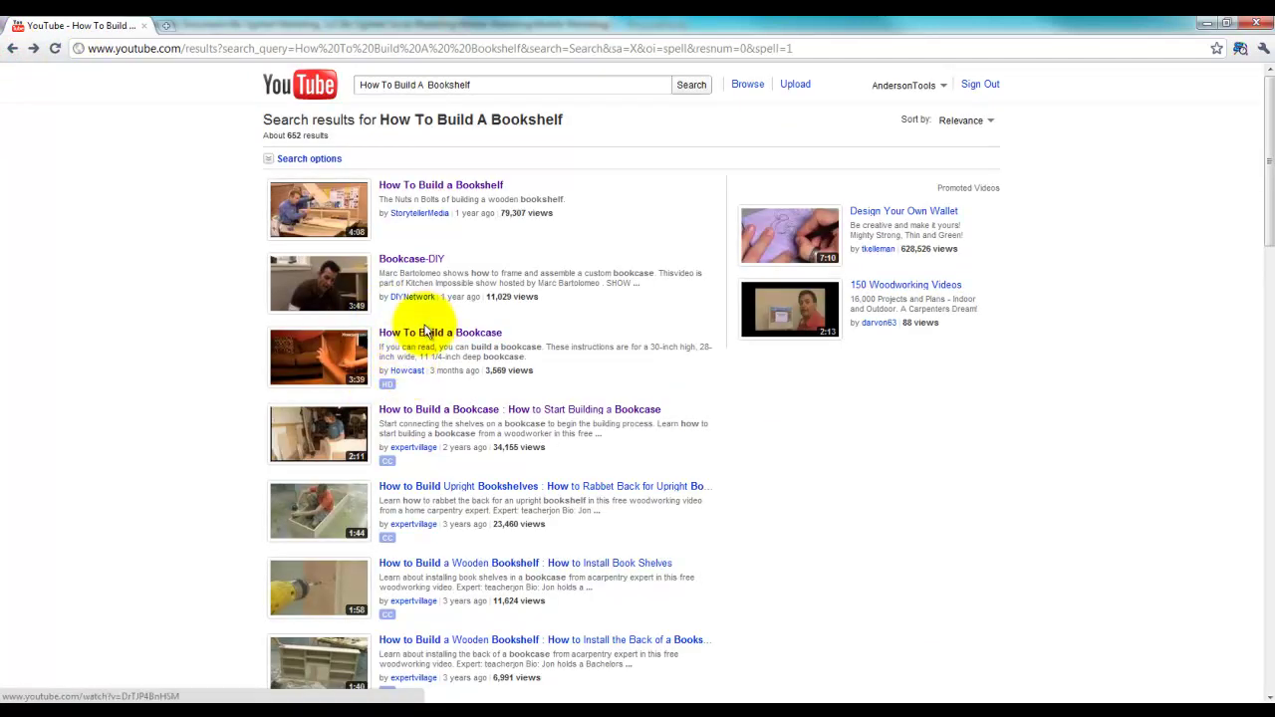
Save Howcast's 'How To Build a Bookcase' video to the same playlist
left_click(421, 332)
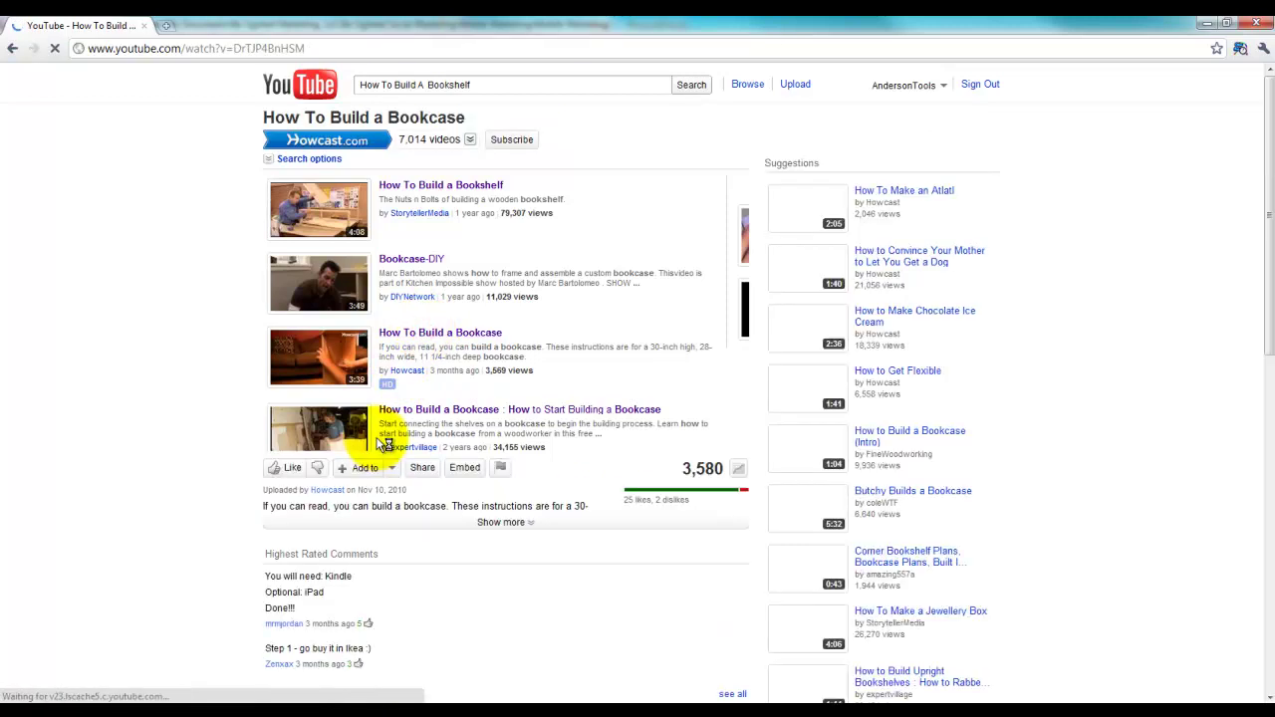
left_click(394, 474)
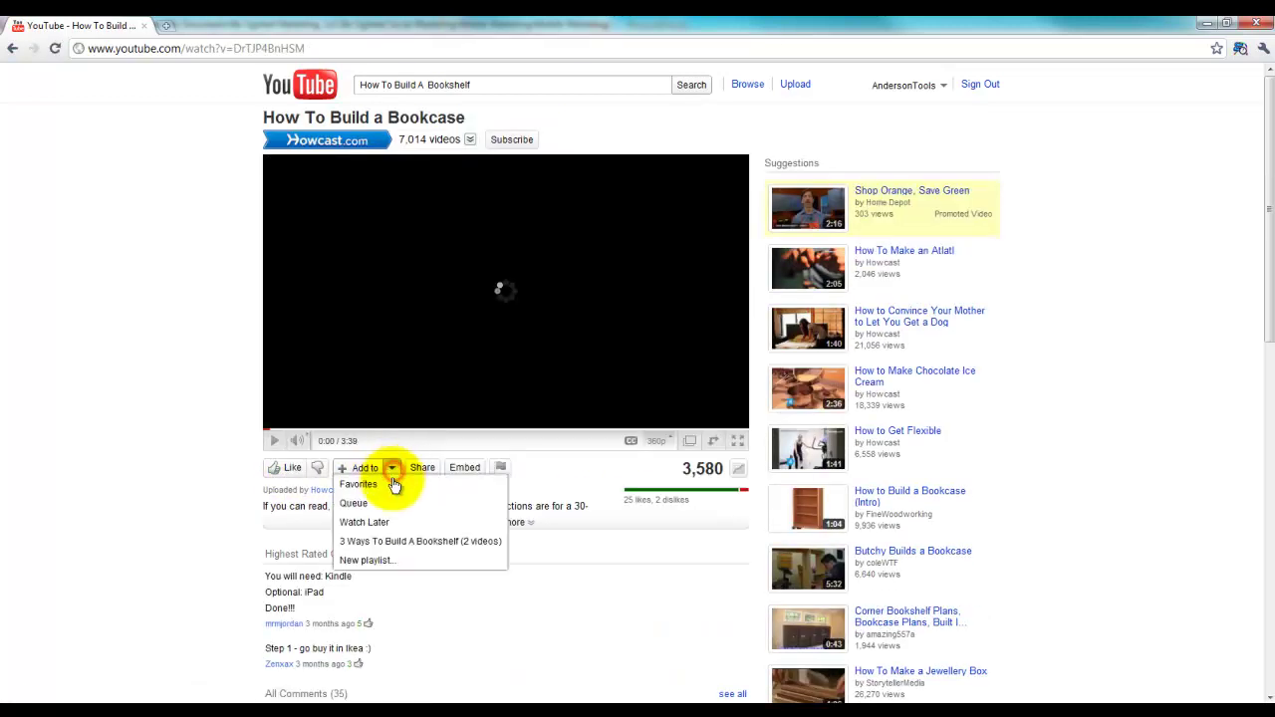
left_click(389, 539)
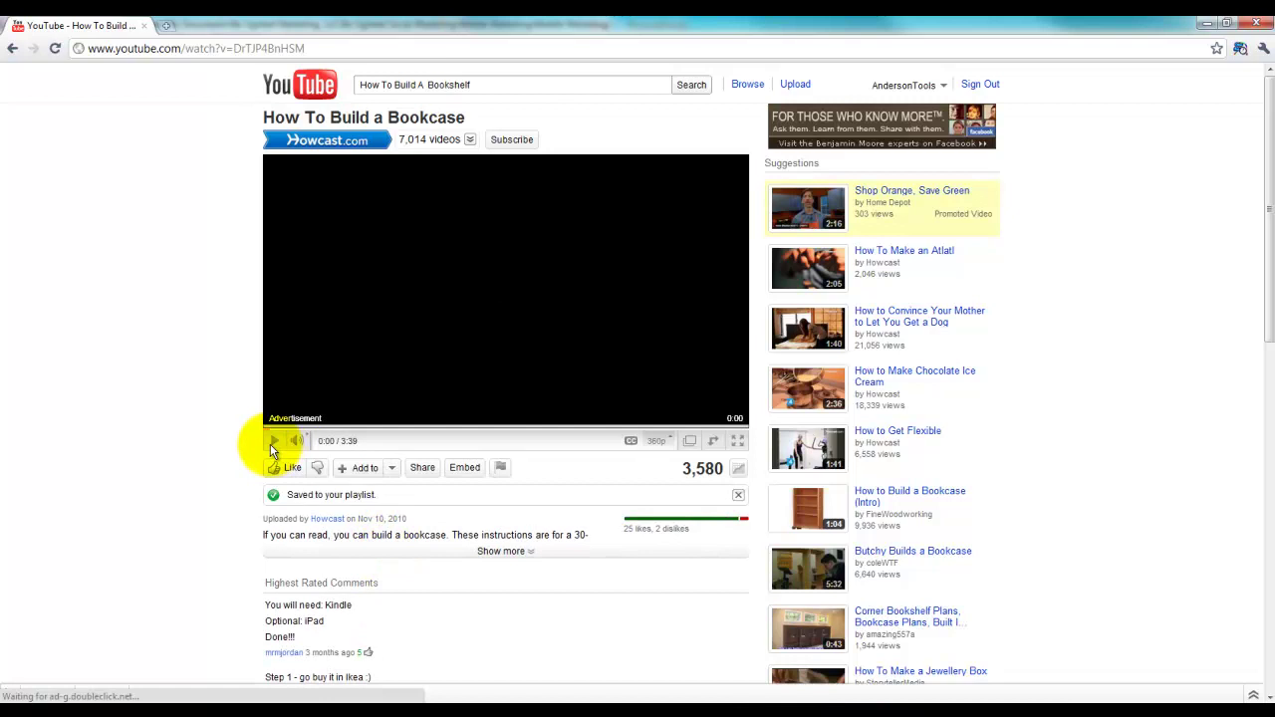
left_click(273, 441)
left_click(274, 441)
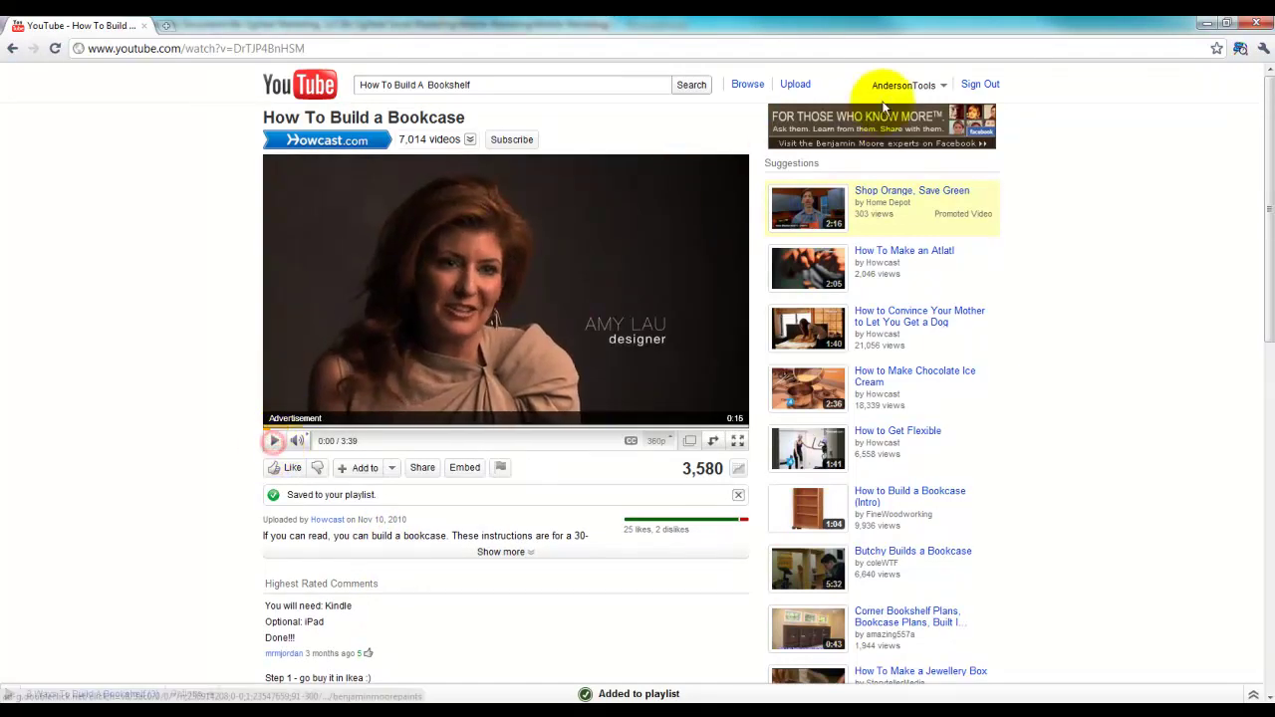
In My Channel's Videos and Playlists settings, enable Playlists and select '3 Ways To Build A Bookshelf'
left_click(905, 84)
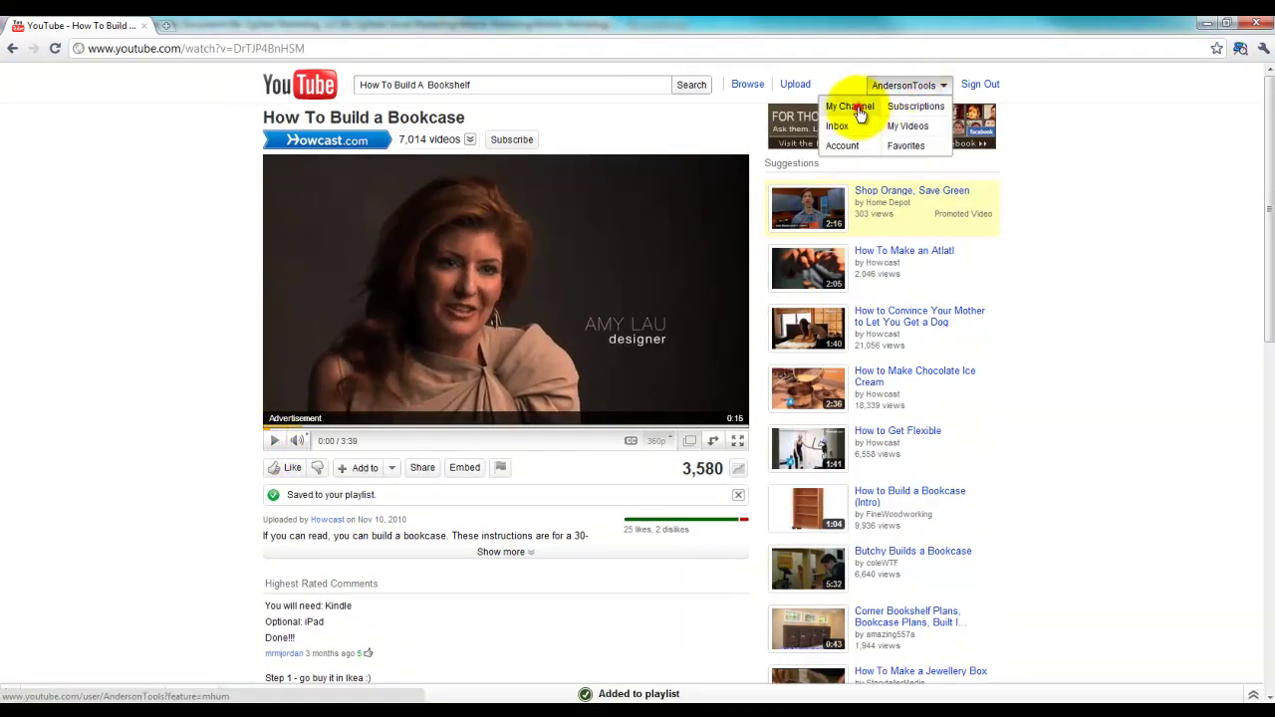
left_click(855, 108)
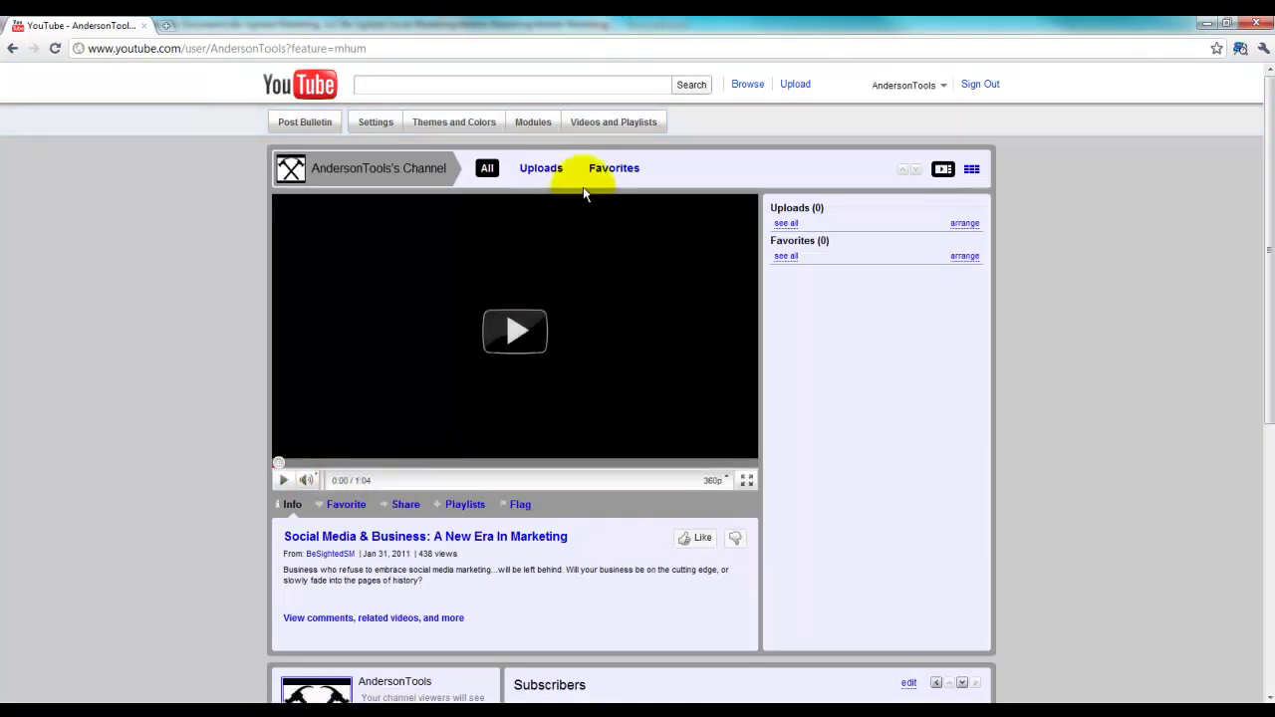
left_click(616, 128)
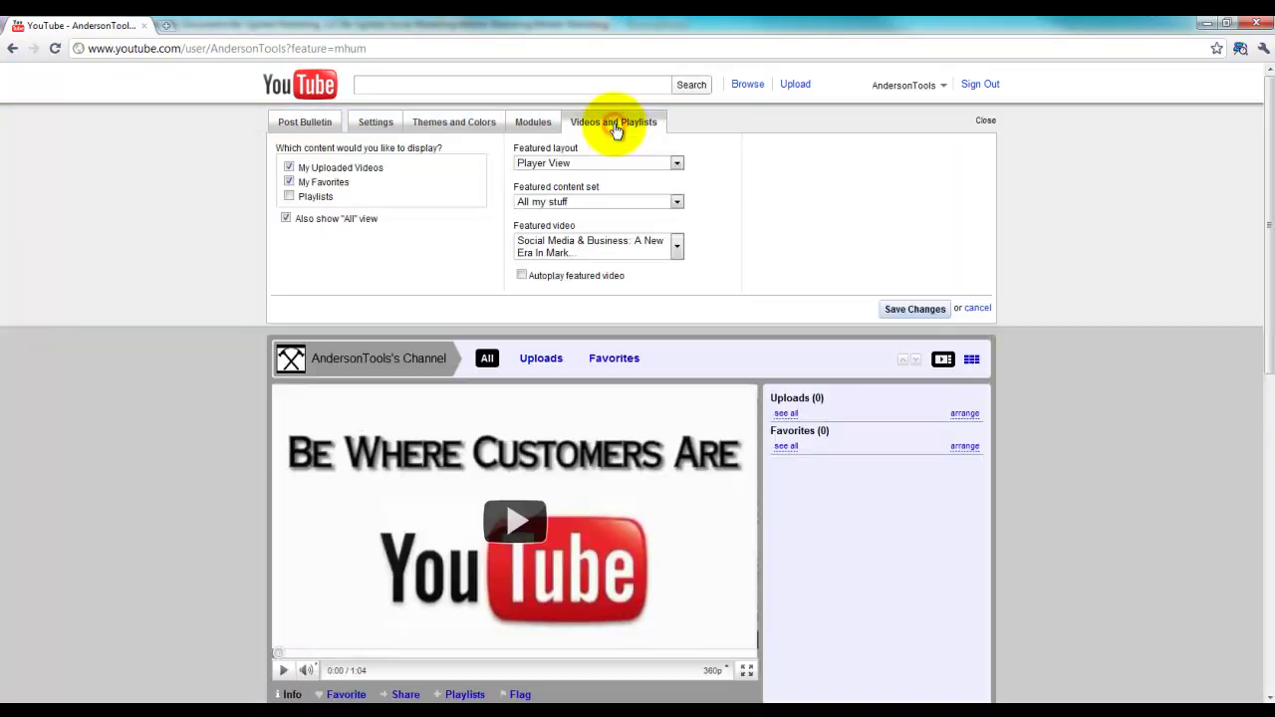
left_click(290, 197)
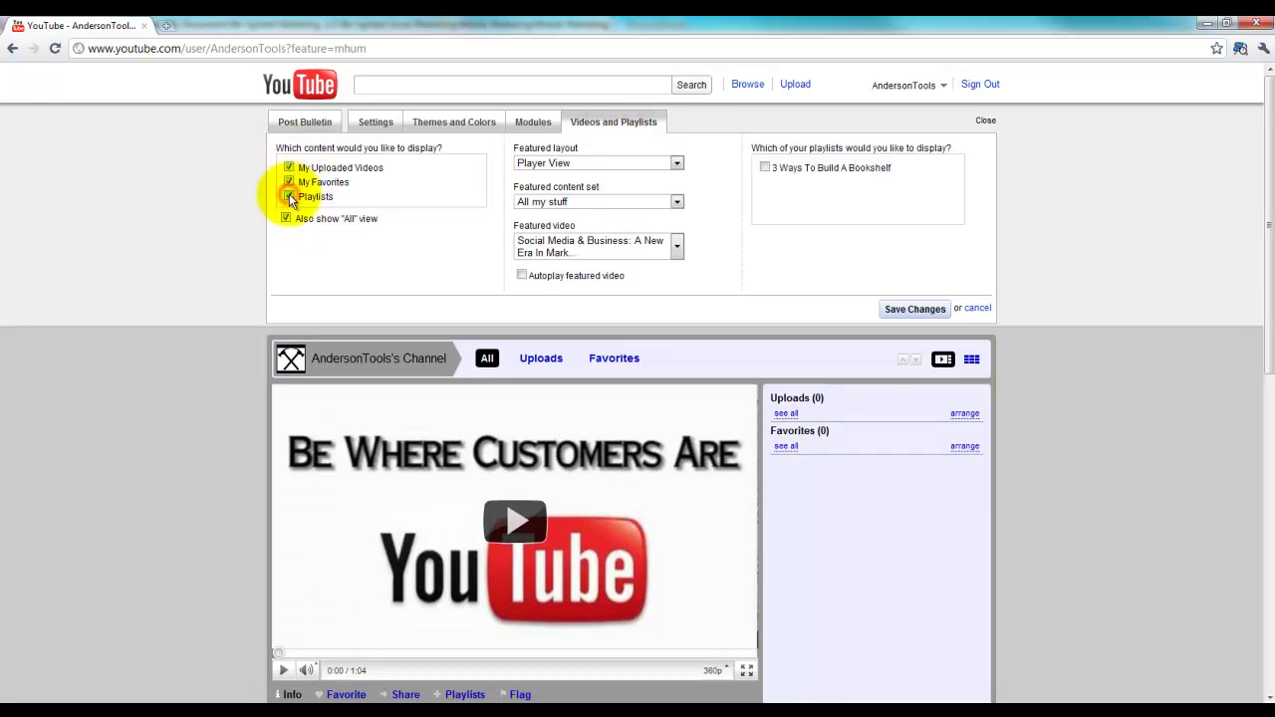
left_click(766, 168)
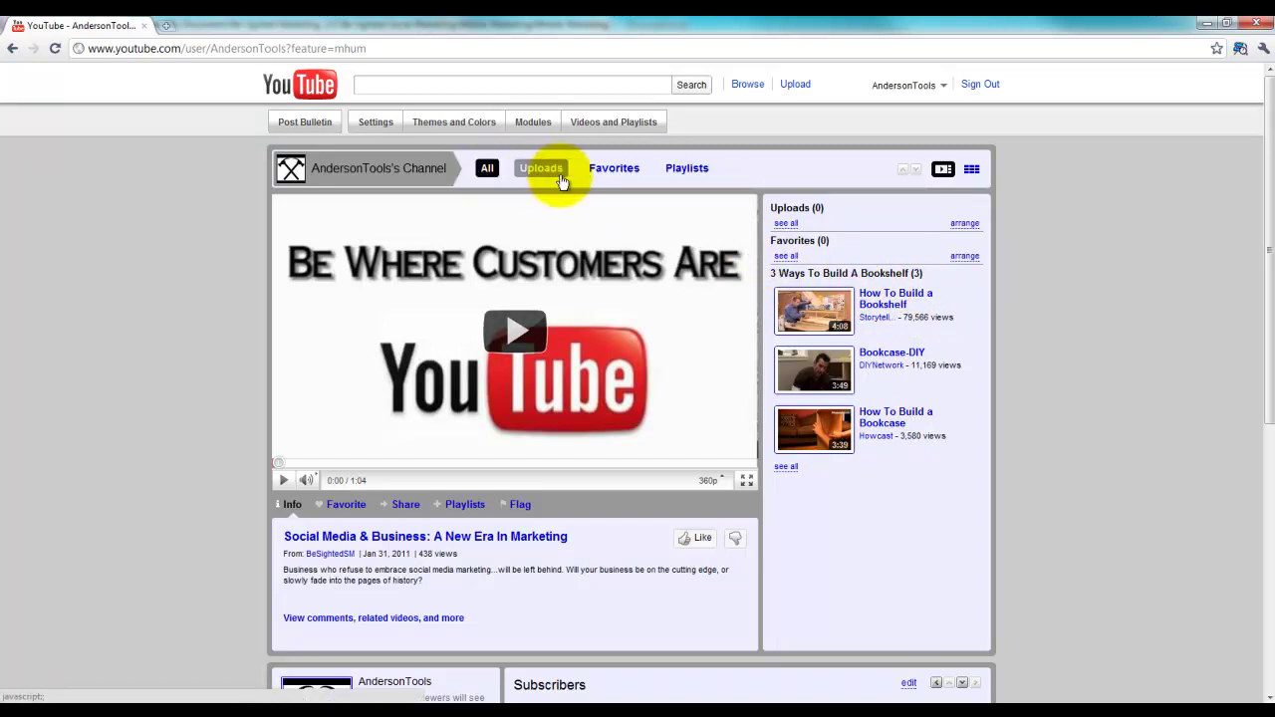
Set the channel's featured content set to '3 Ways To Build A Bookshelf' and save
left_click(697, 171)
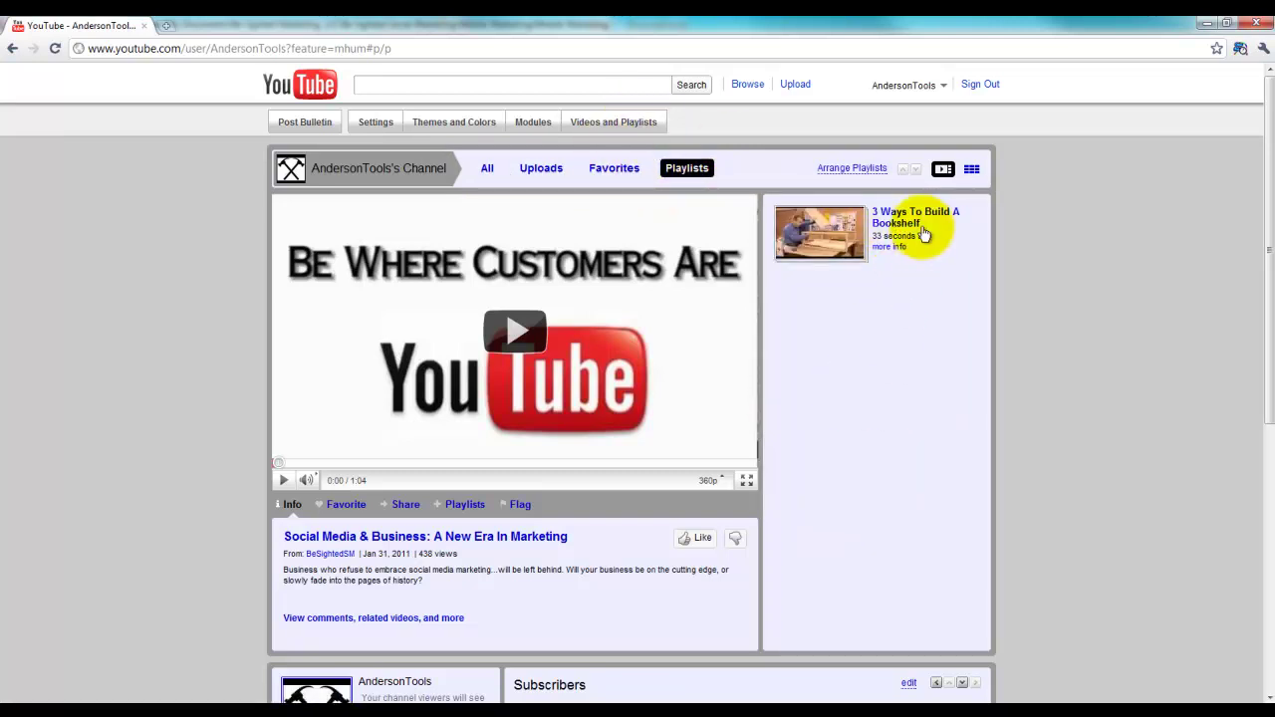
left_click(632, 130)
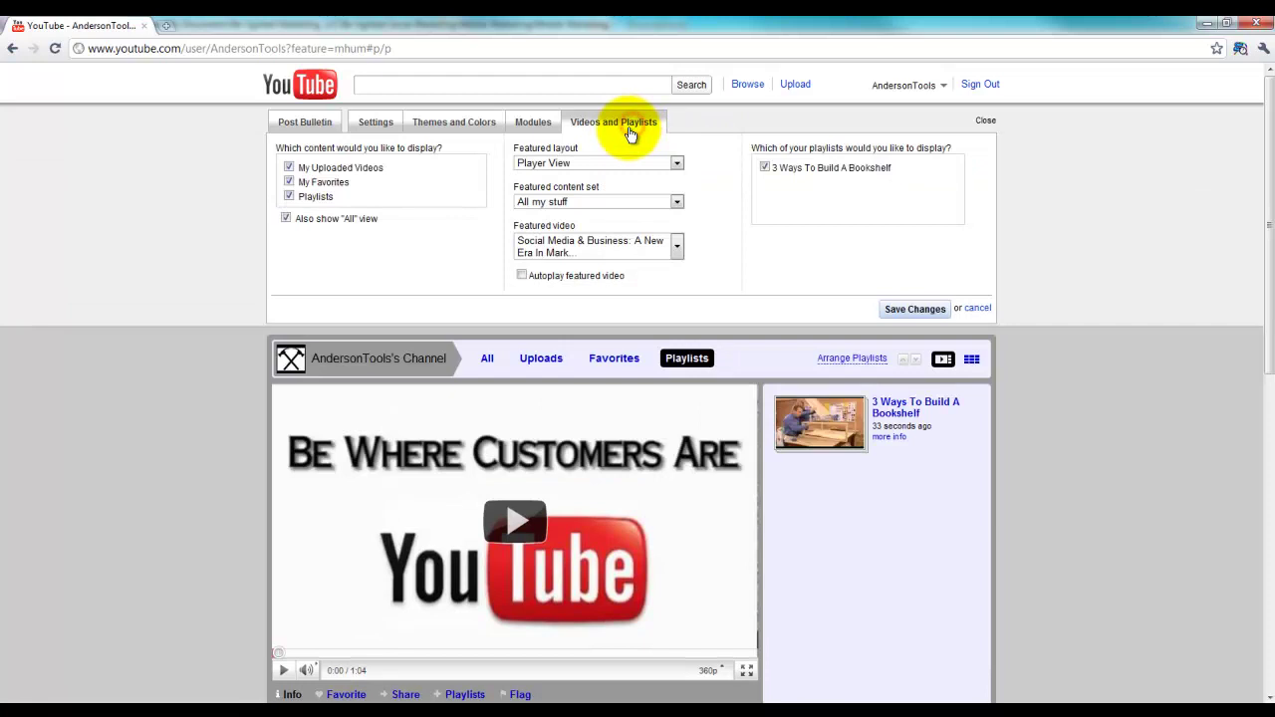
left_click(619, 200)
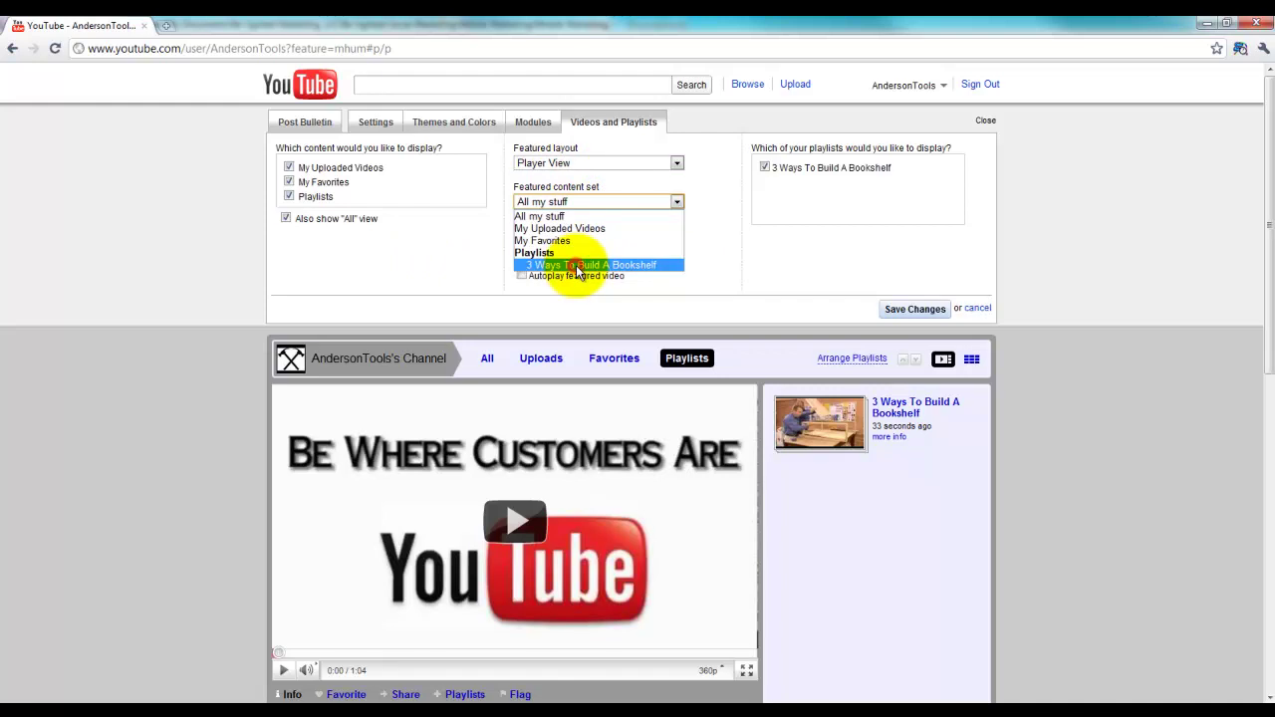
left_click(543, 264)
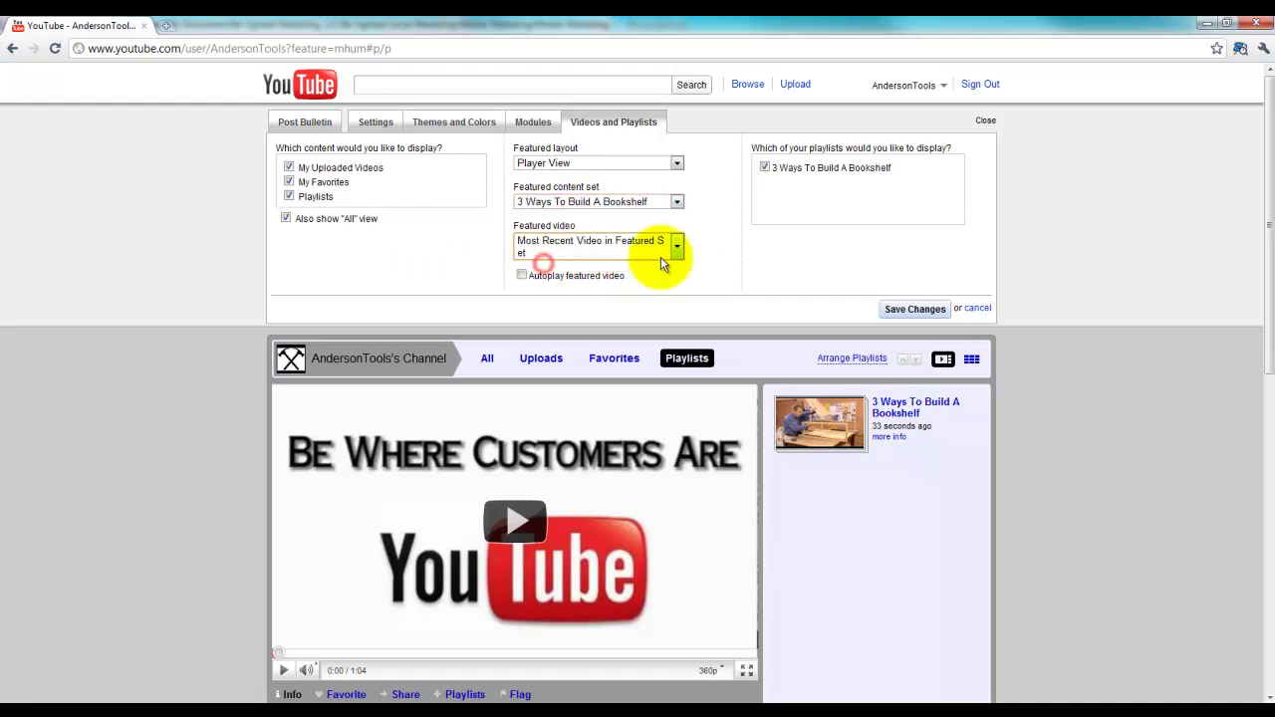
left_click(902, 309)
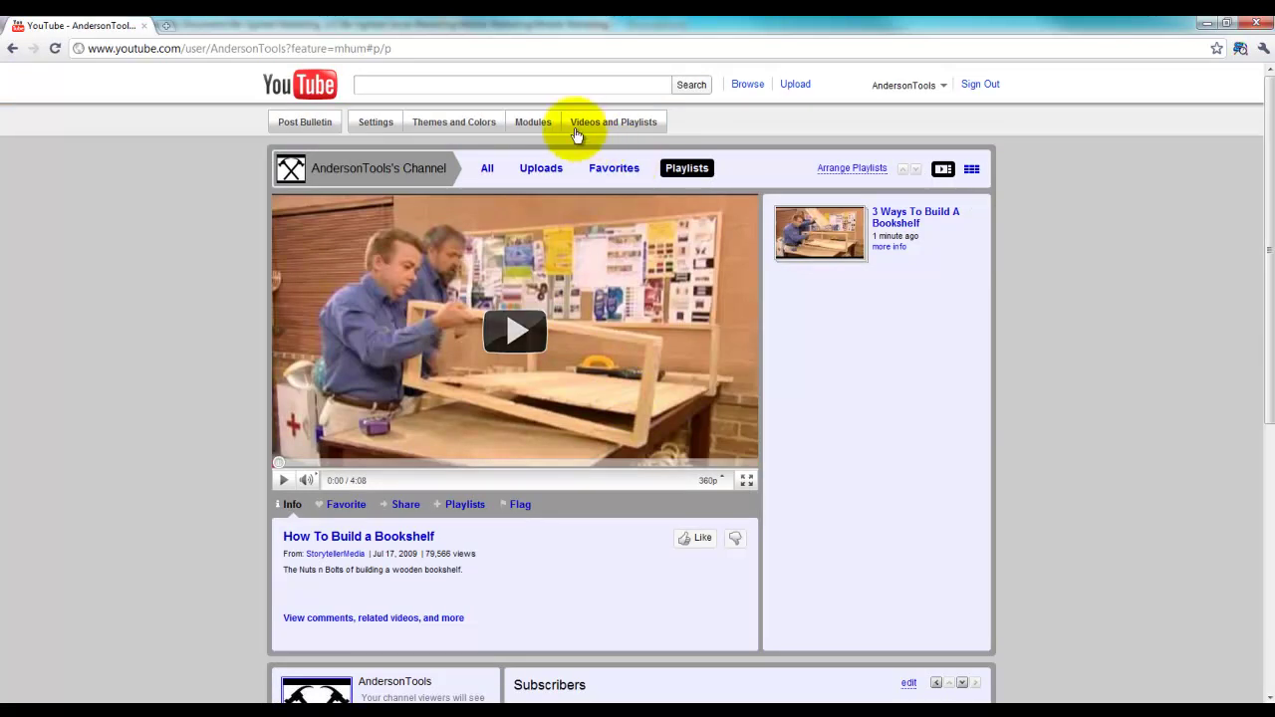
left_click(607, 121)
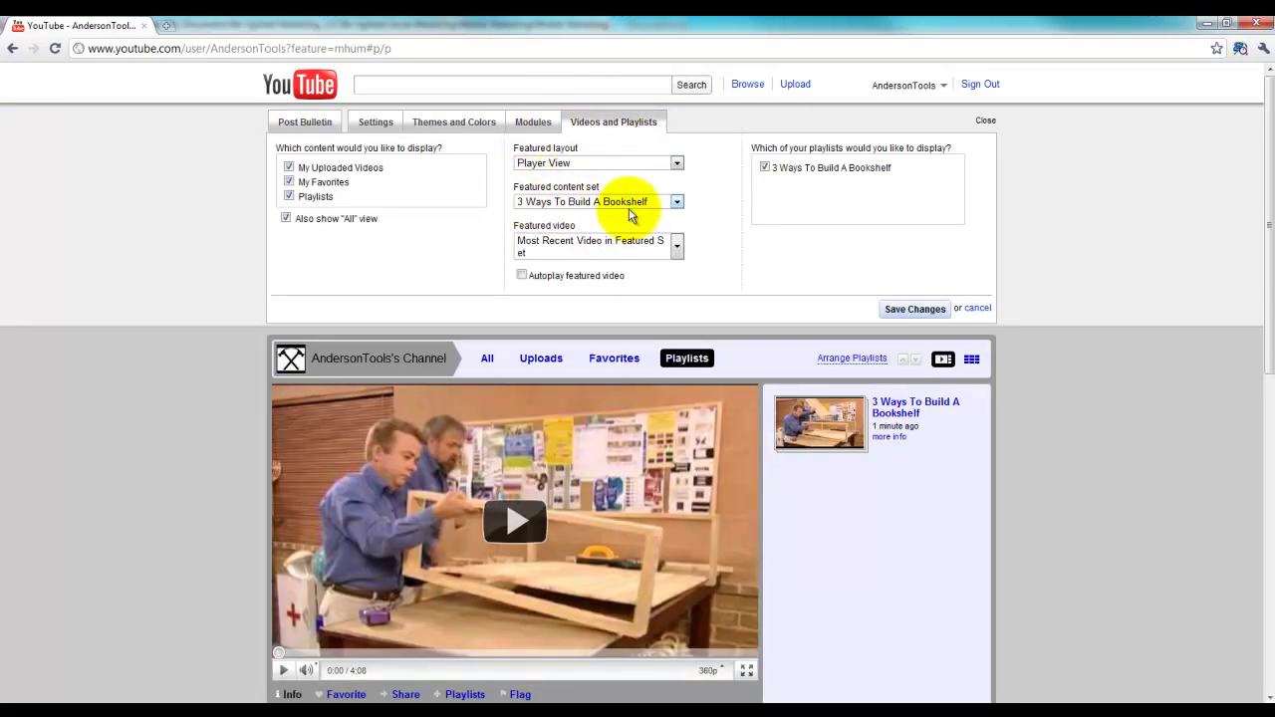
left_click(679, 202)
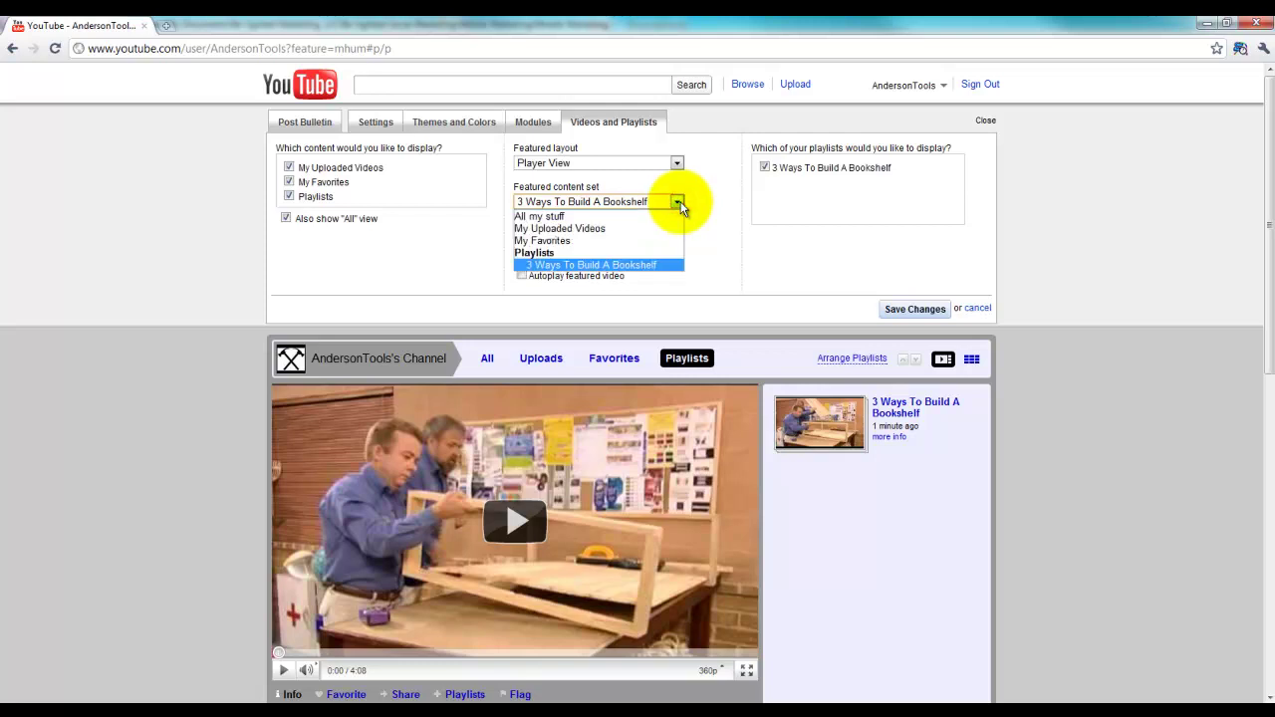
left_click(679, 203)
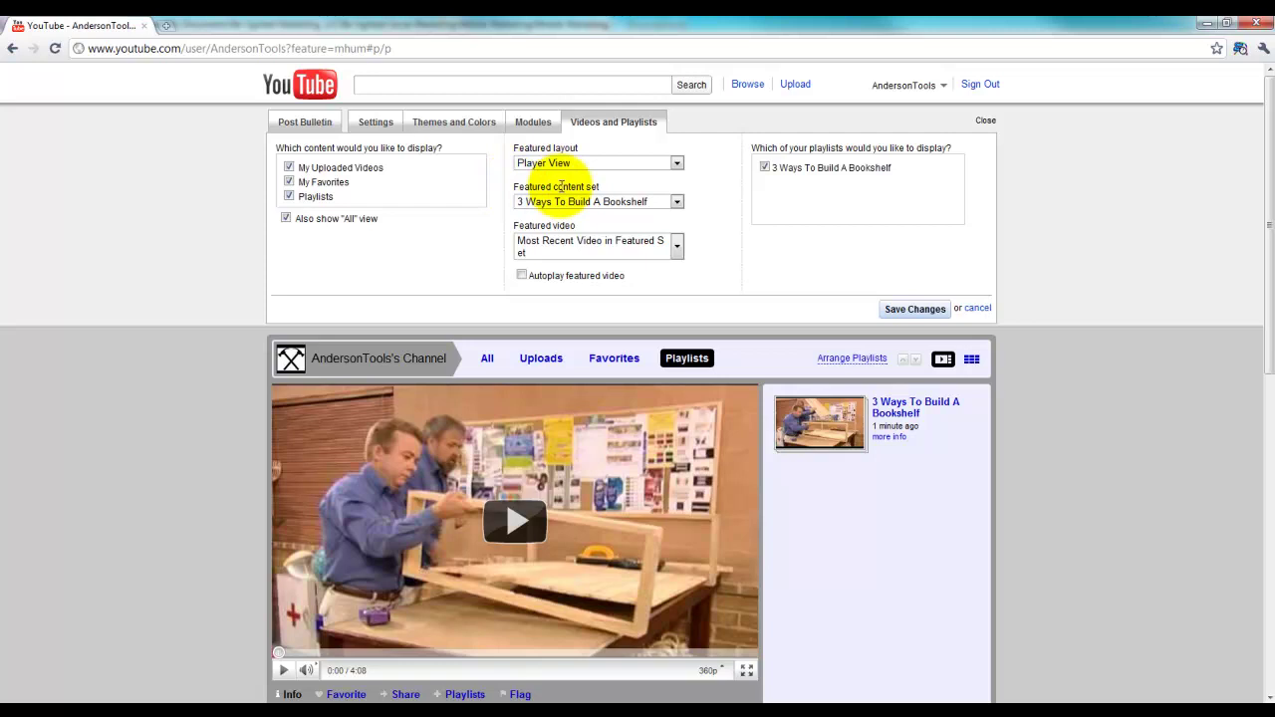
left_click(664, 202)
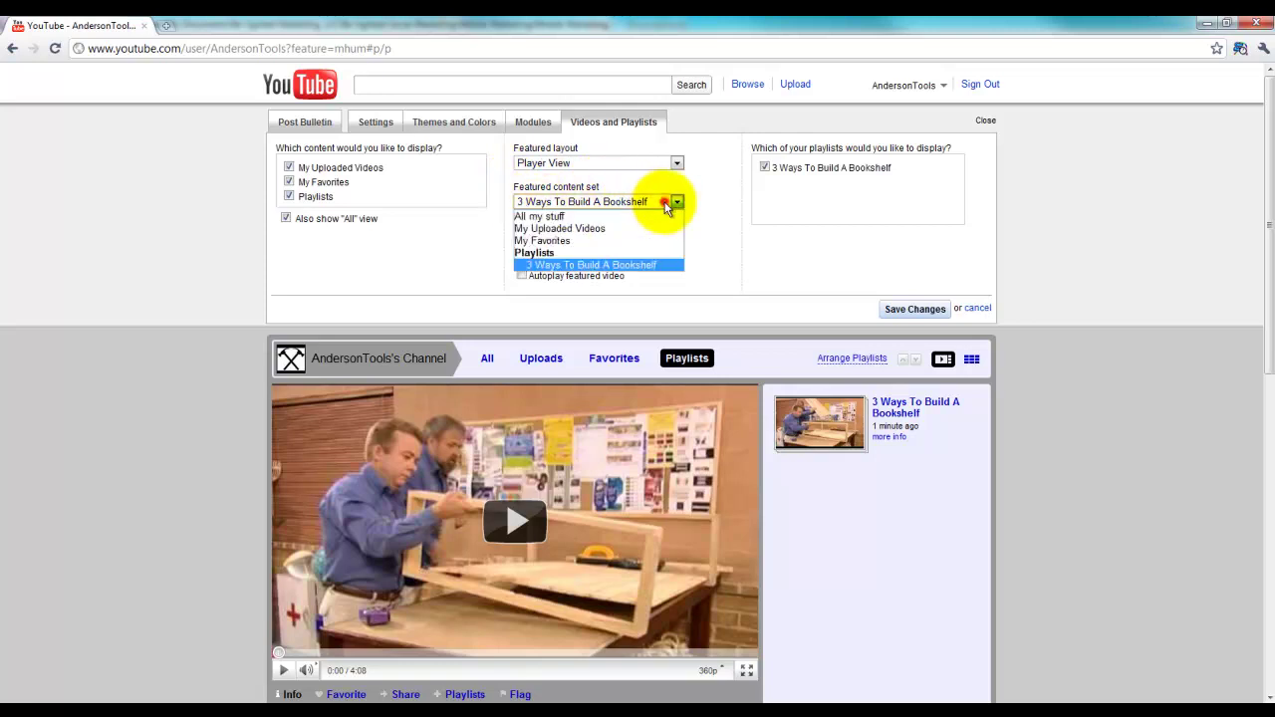
left_click(607, 264)
left_click(773, 276)
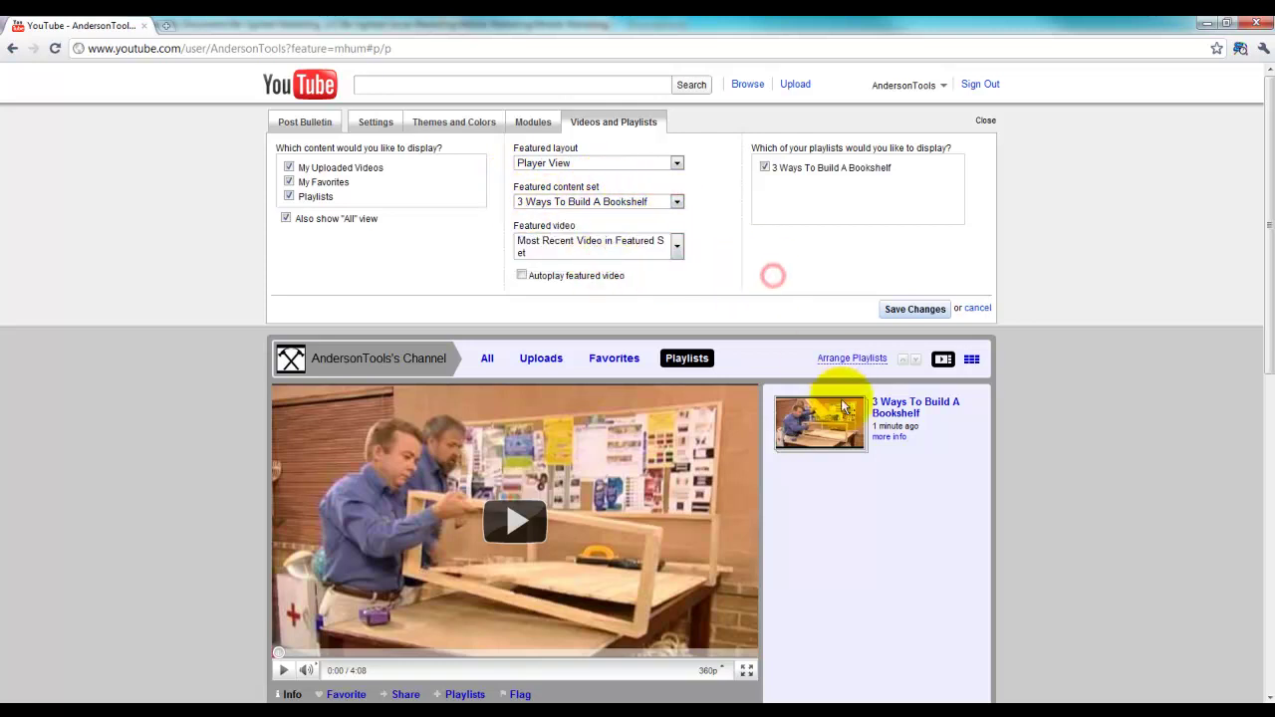
scroll(797, 379, "down", 3)
scroll(737, 274, "up", 3)
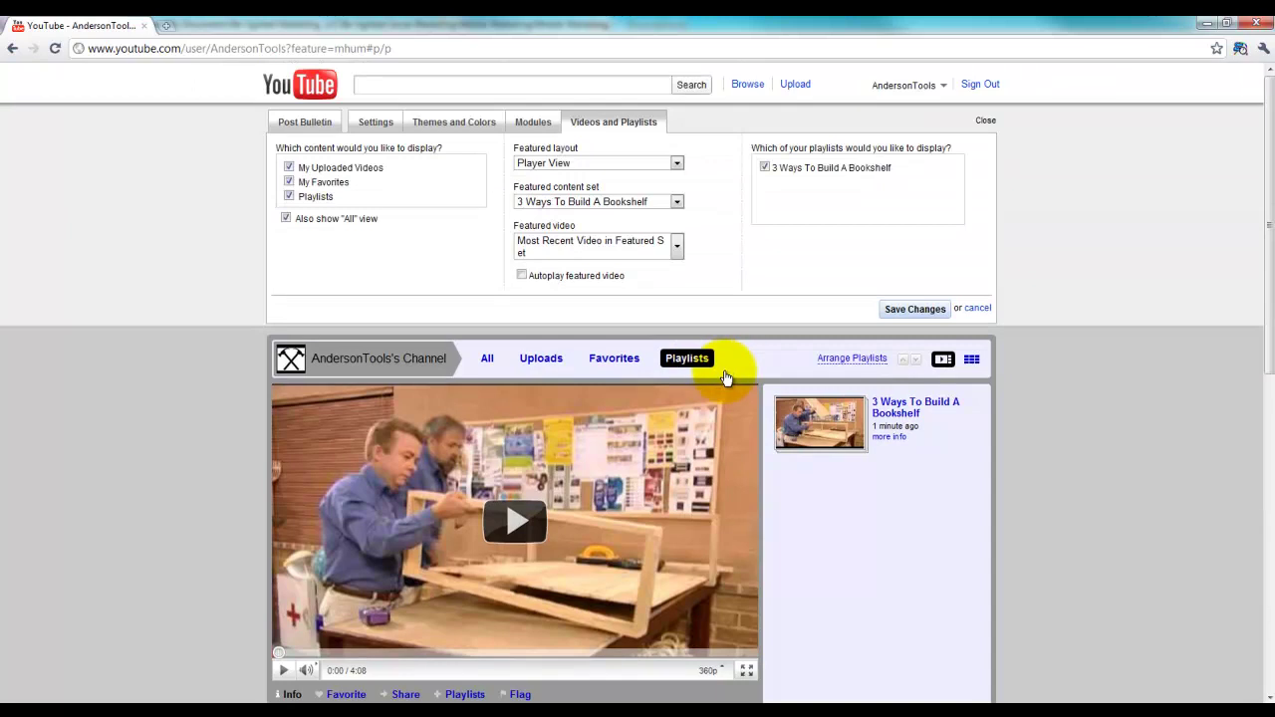
left_click(521, 276)
scroll(876, 455, "down", 5)
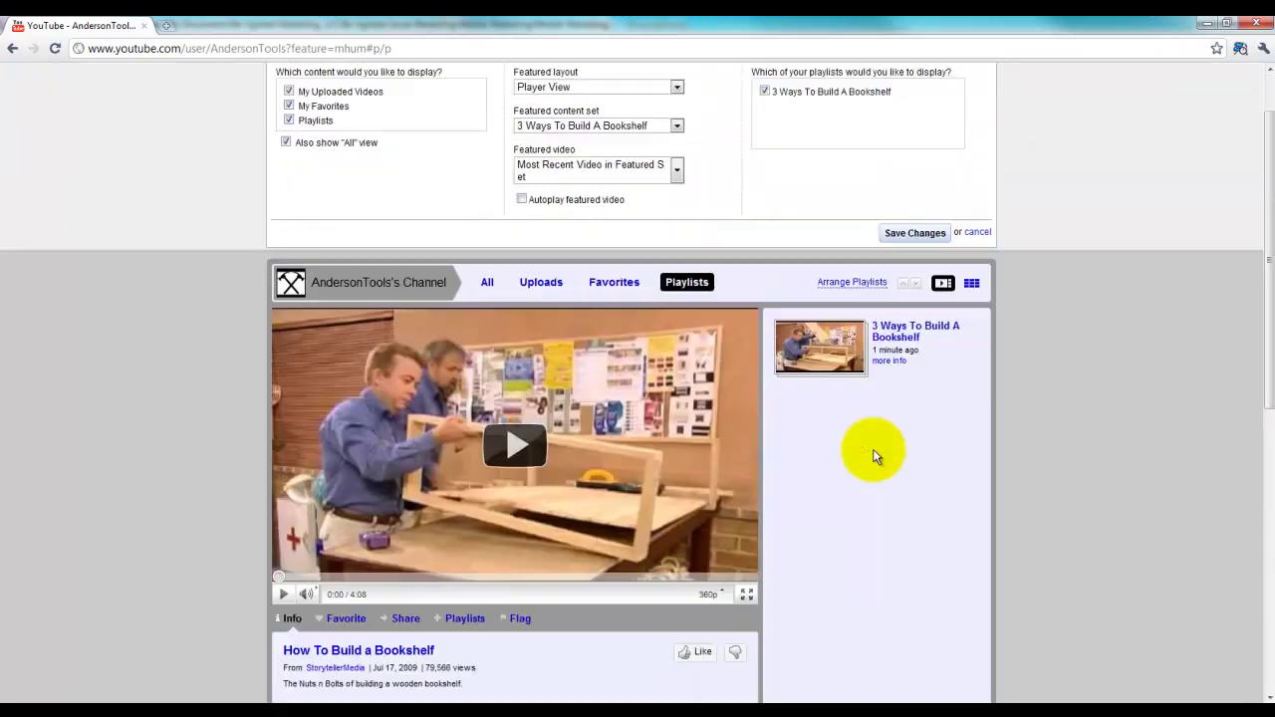
scroll(728, 428, "up", 2)
scroll(767, 308, "up", 2)
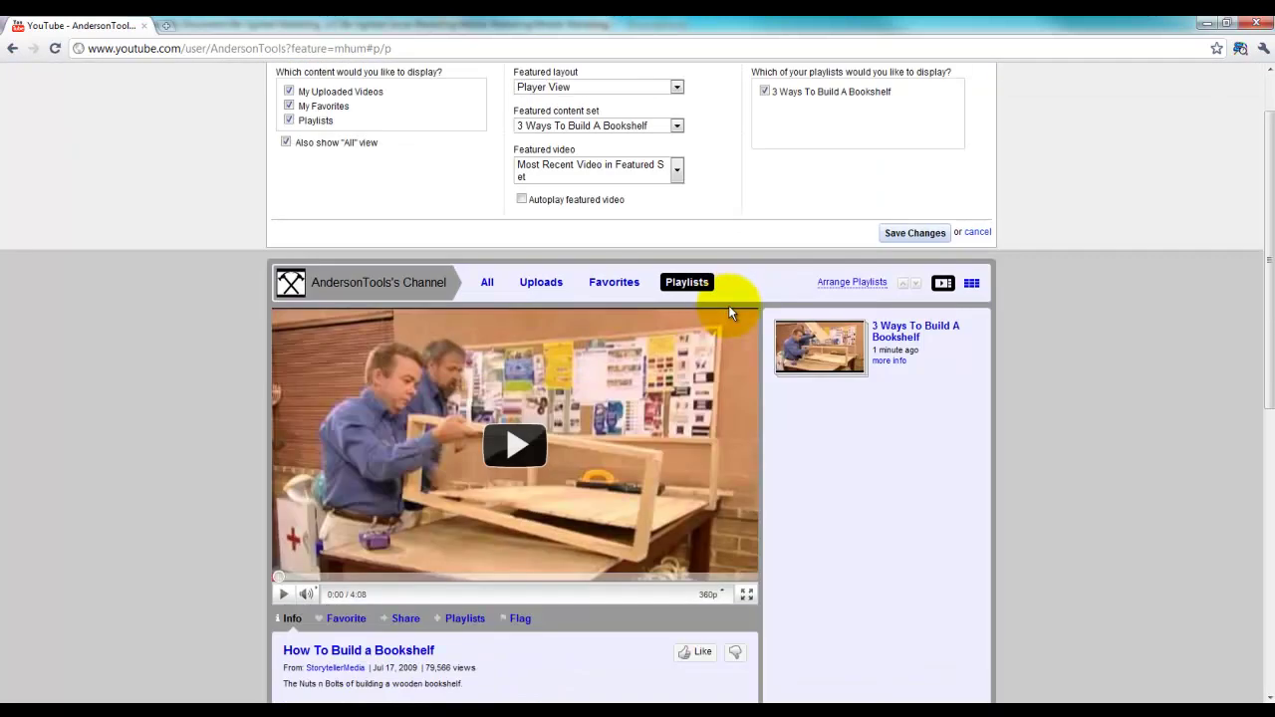
left_click(909, 309)
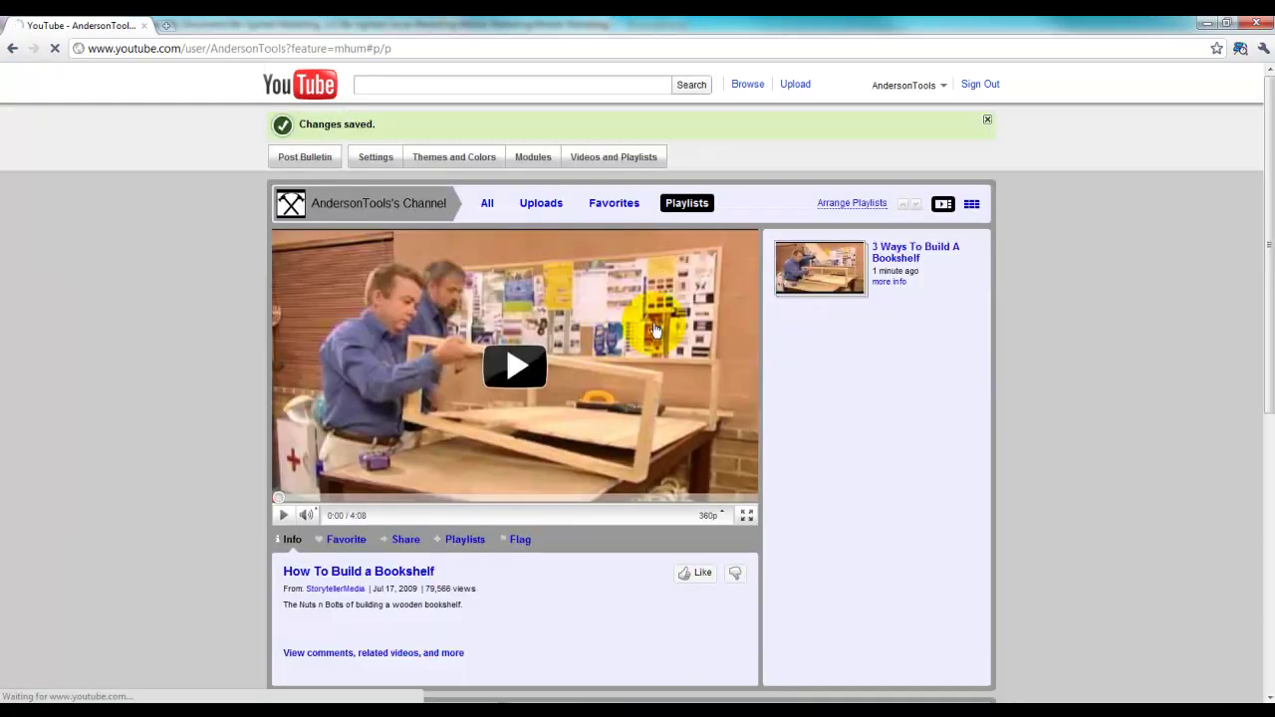
left_click(865, 246)
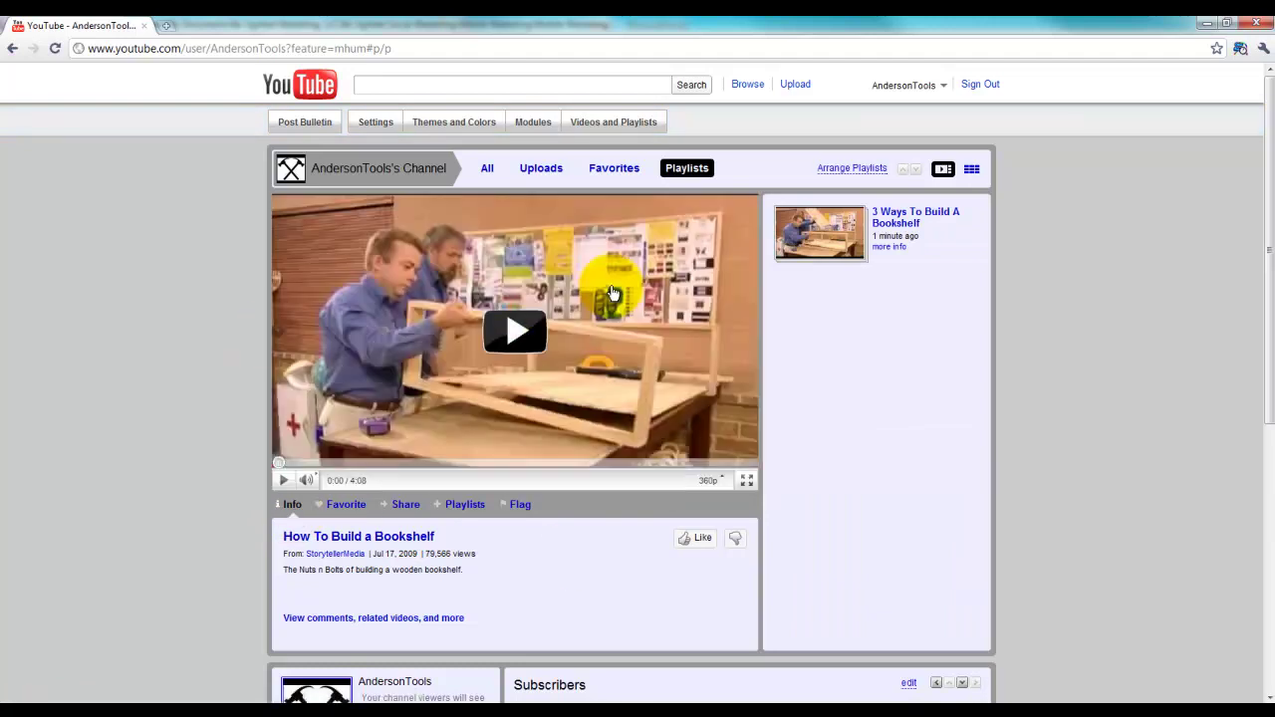
Open the '3 Ways To Build A Bookshelf' playlist from My Videos
left_click(883, 87)
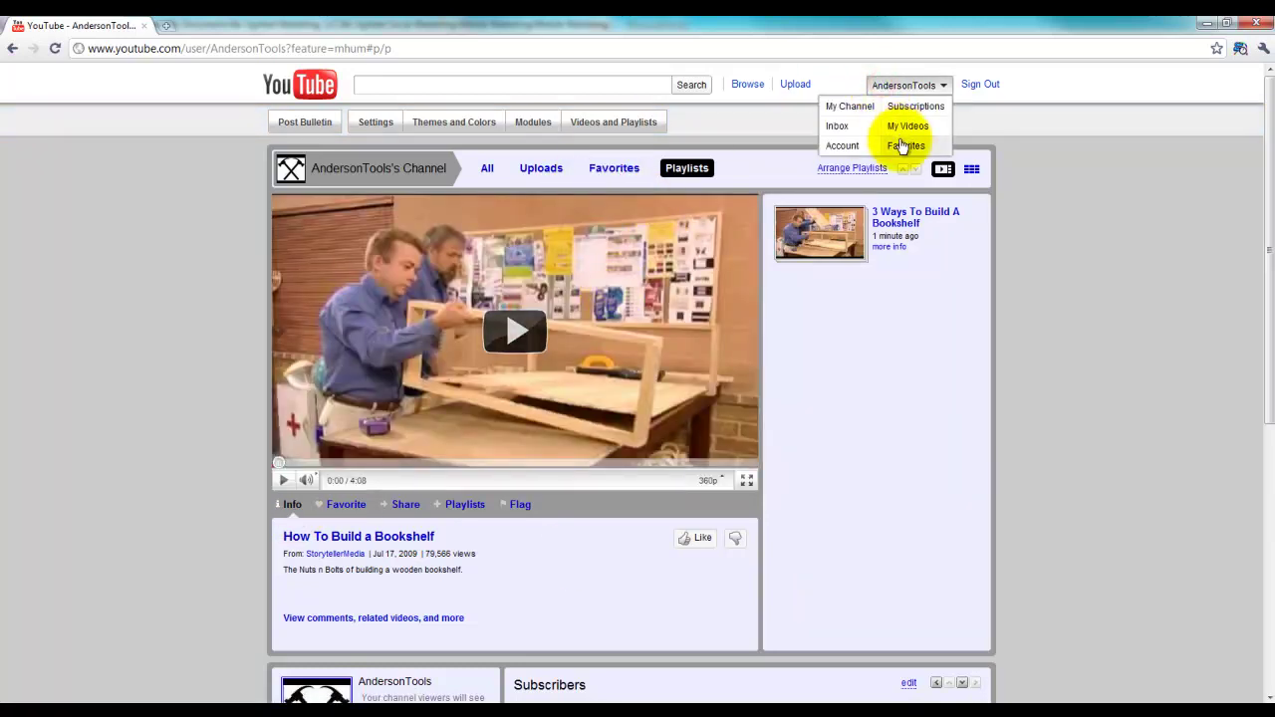
left_click(907, 126)
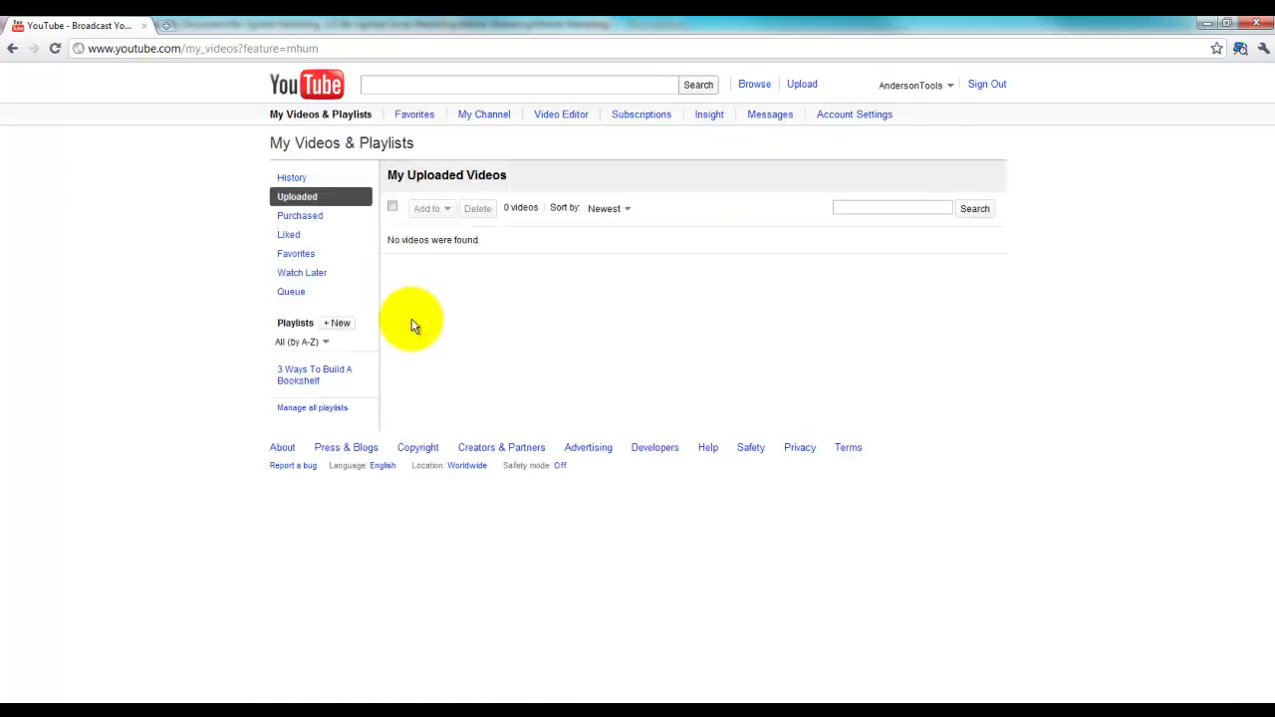
left_click(296, 379)
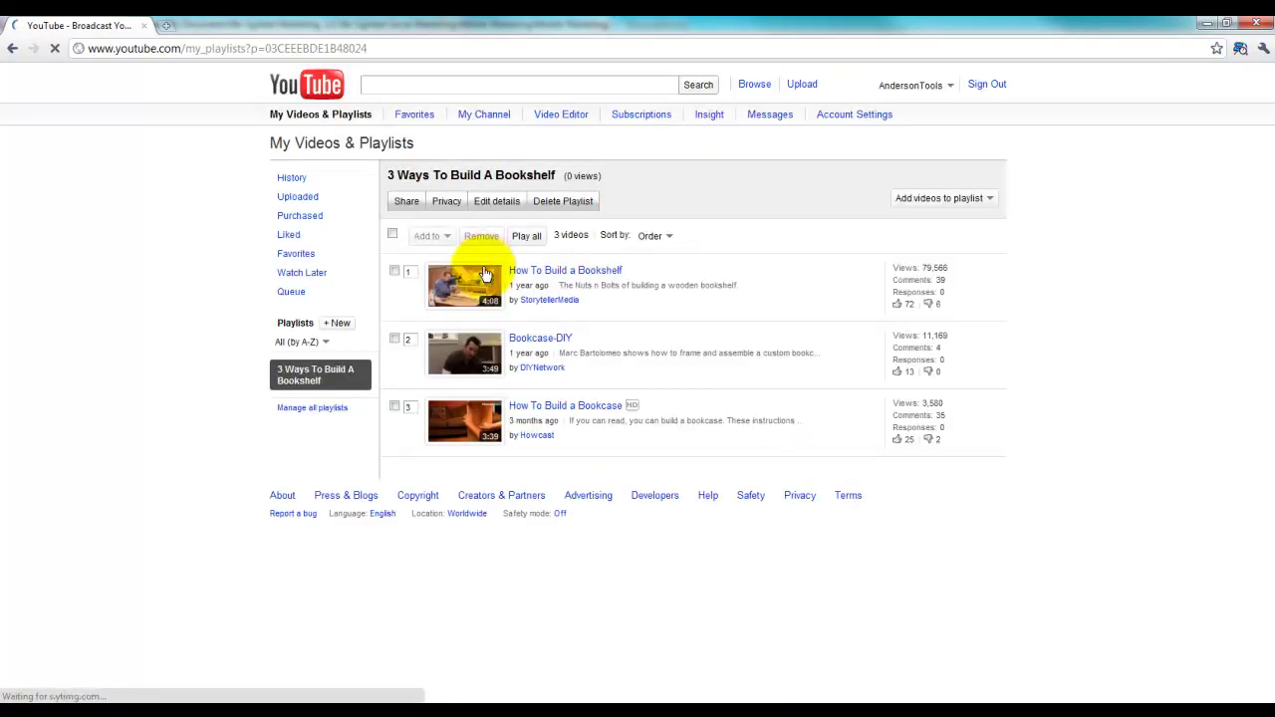
Reveal the playlist's share URL, select its embed code, then hide the sharing details
left_click(418, 203)
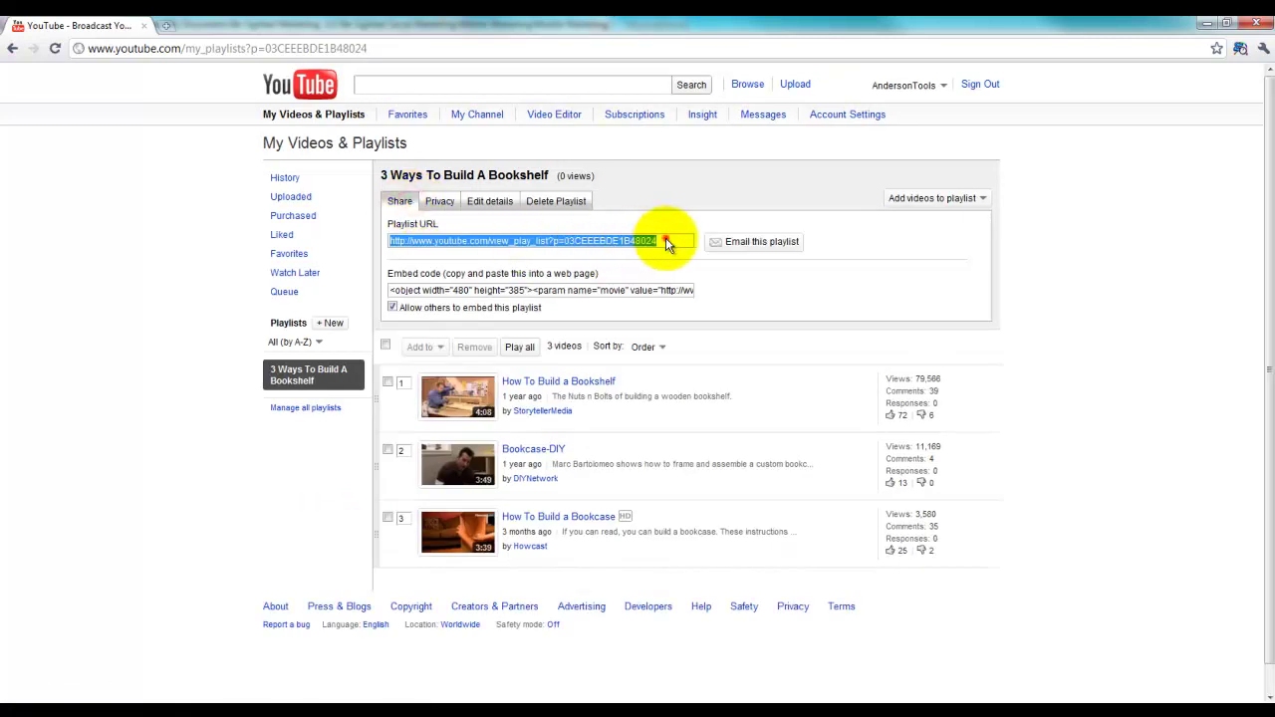
left_click(557, 290)
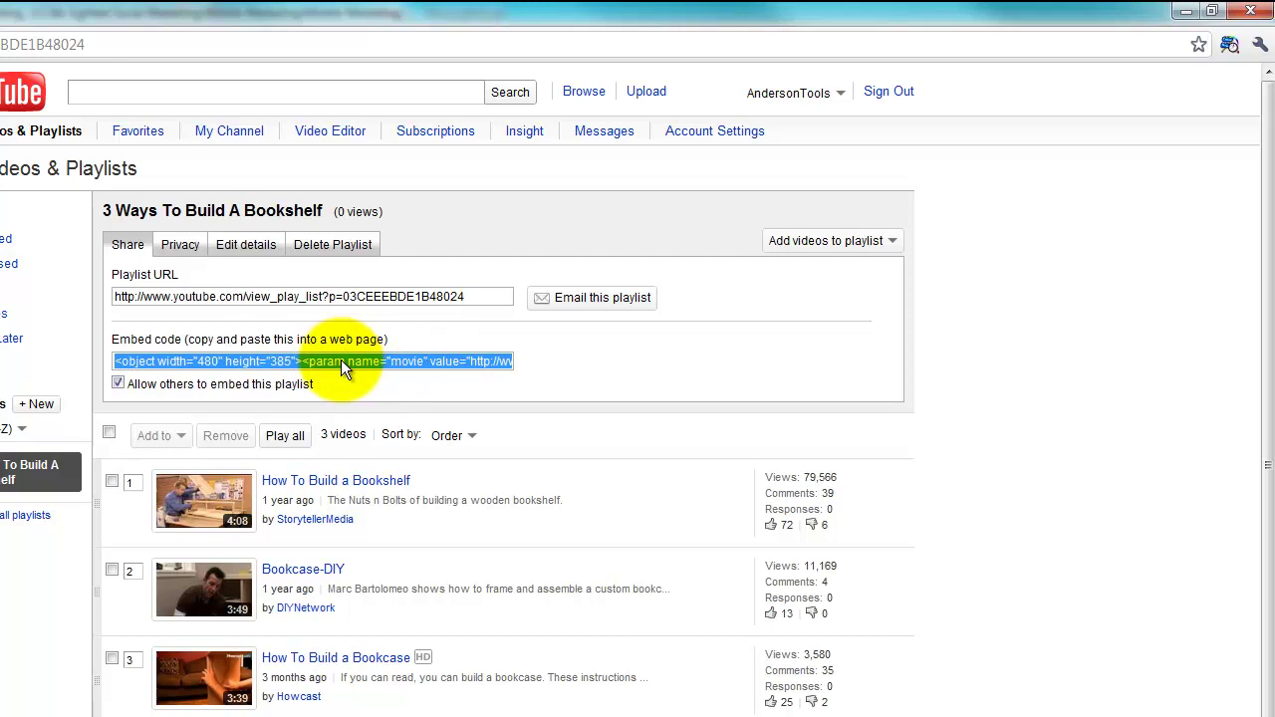
left_click(126, 244)
Go back to My Channel to view the featured bookshelf playlist beside the player
left_click(823, 98)
left_click(723, 117)
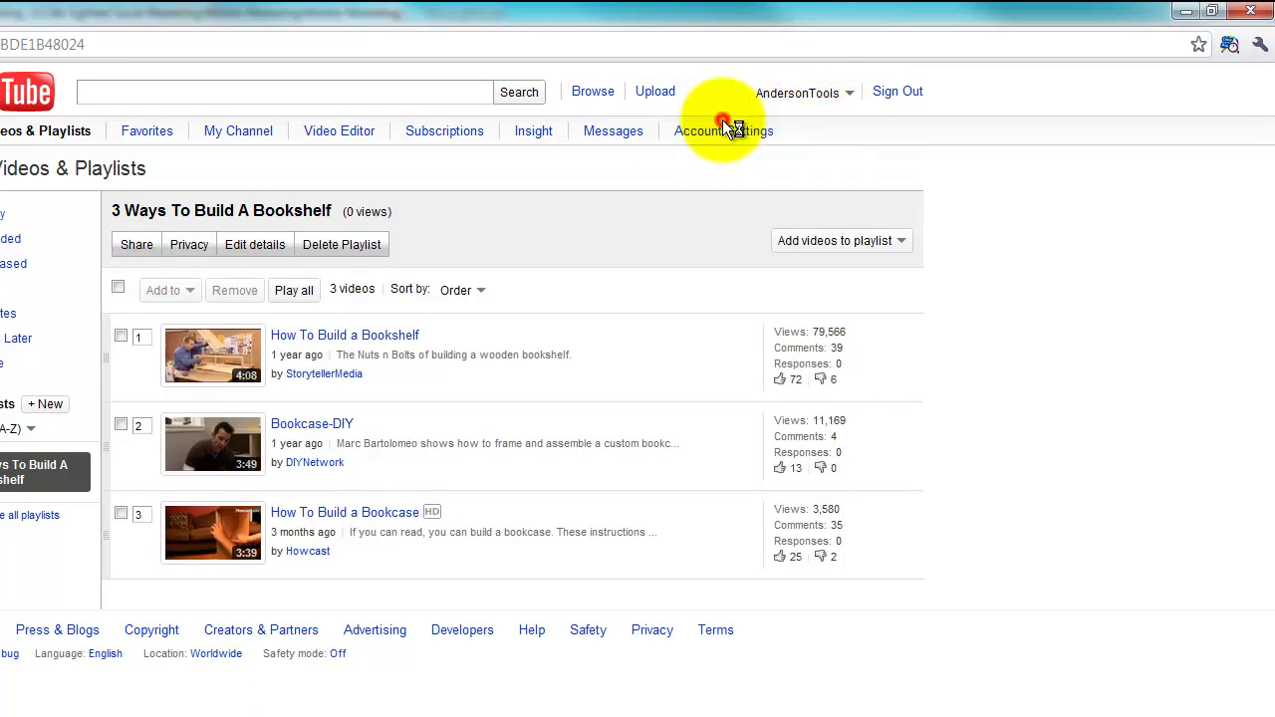